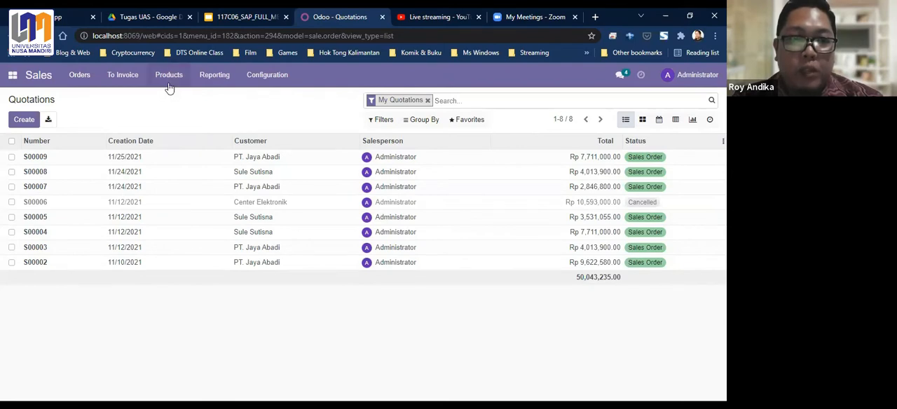
- Open the list of products in the Sales module
click(90, 79)
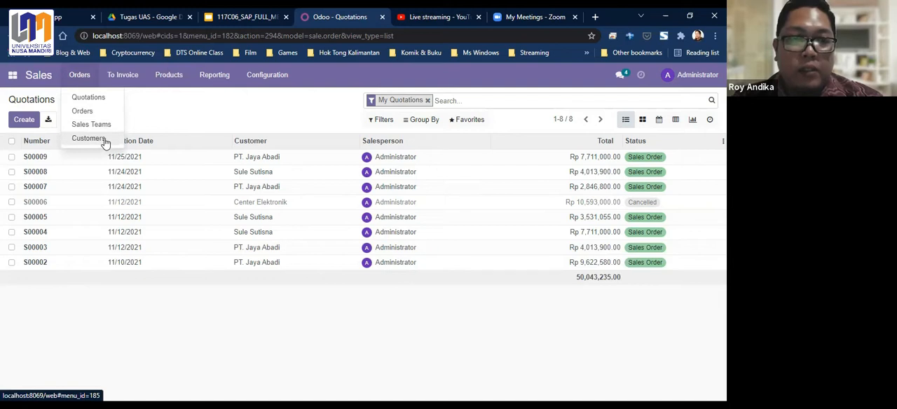
click(178, 109)
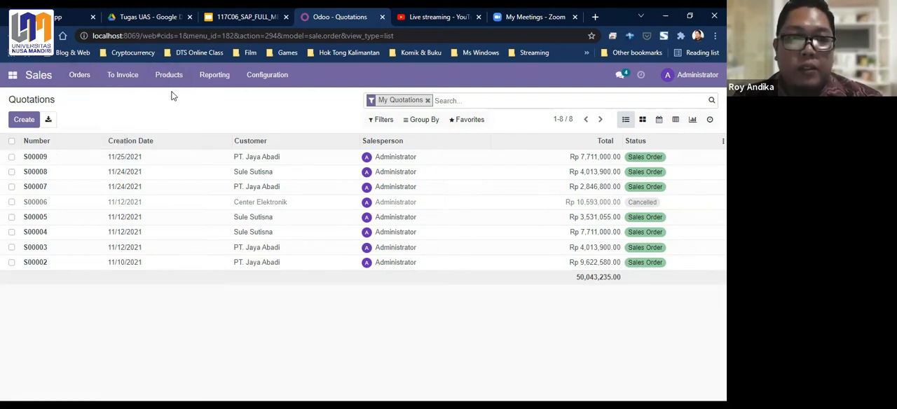
click(168, 84)
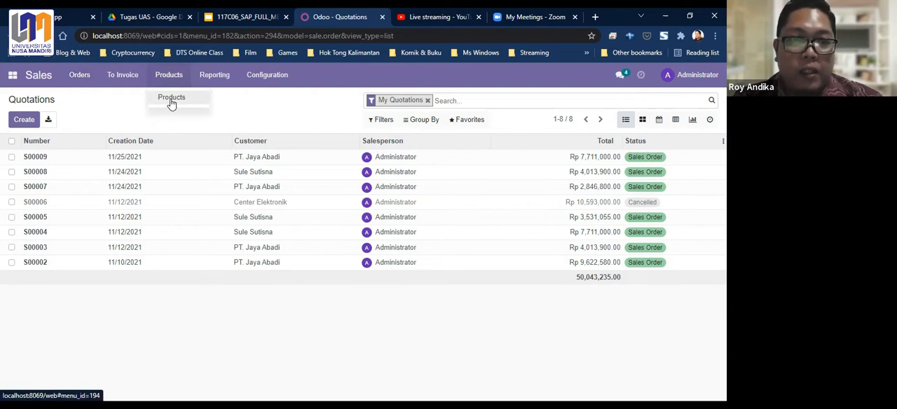
click(171, 102)
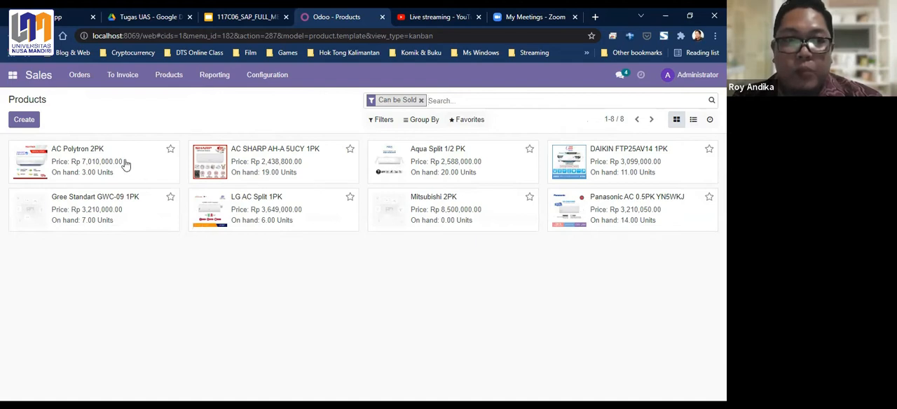
- Create a new product and name it AC Mitsubishi 1PK
click(29, 124)
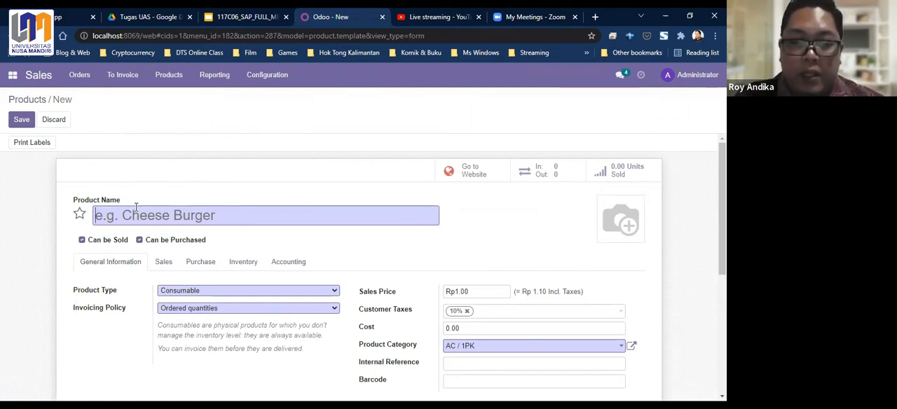
text(MItsubishi)
key(BackSpace)
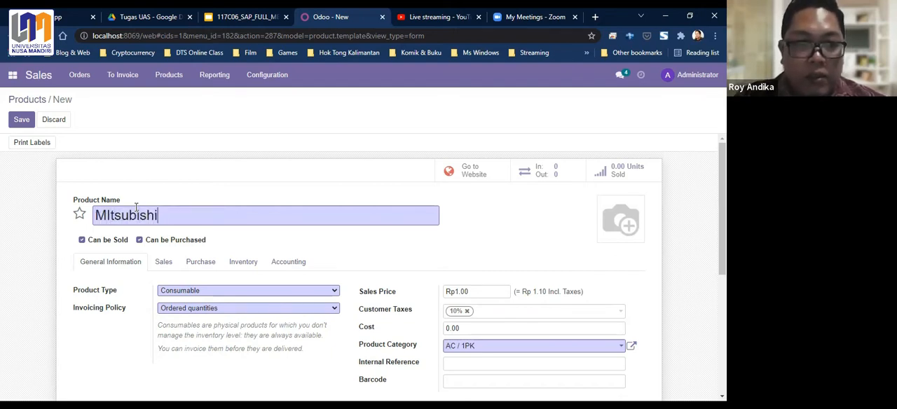
text(AC)
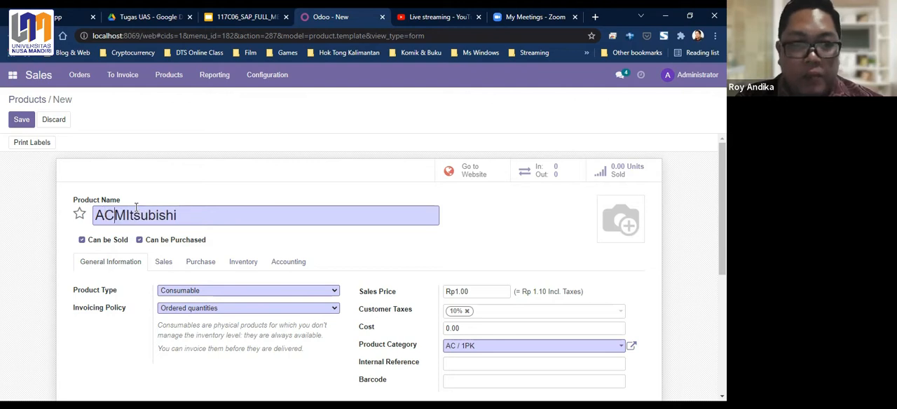
key(BackSpace)
text(i)
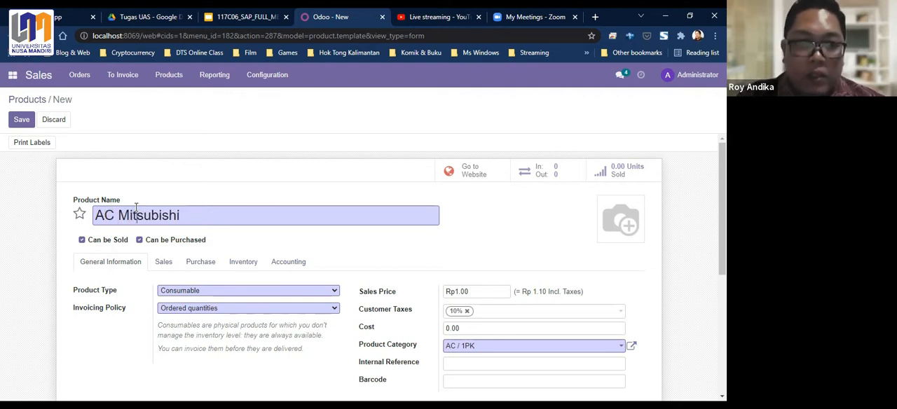
text( 1PK)
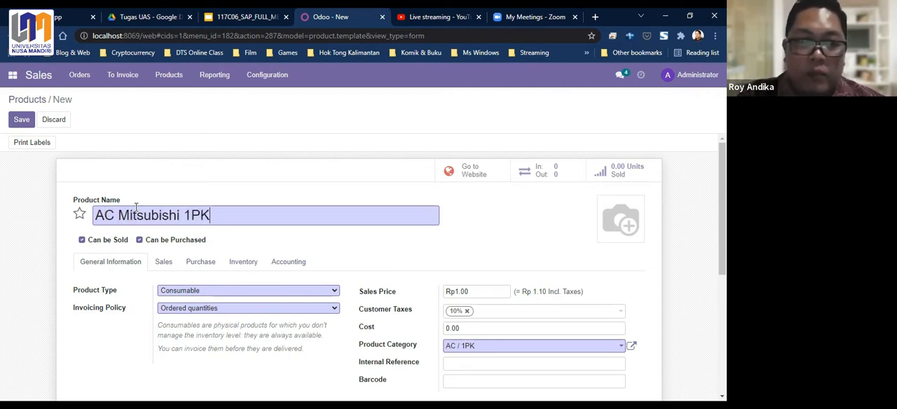
- Set the product type of AC Mitsubishi 1PK to Storable Product
scroll(239, 222, down, 1)
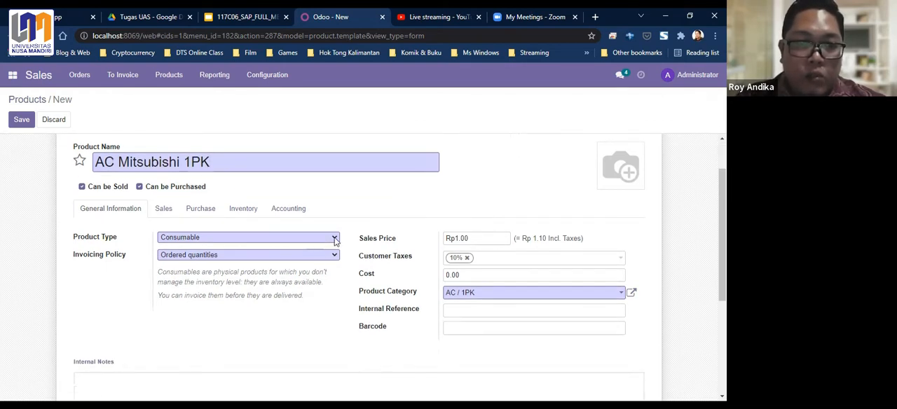
click(335, 238)
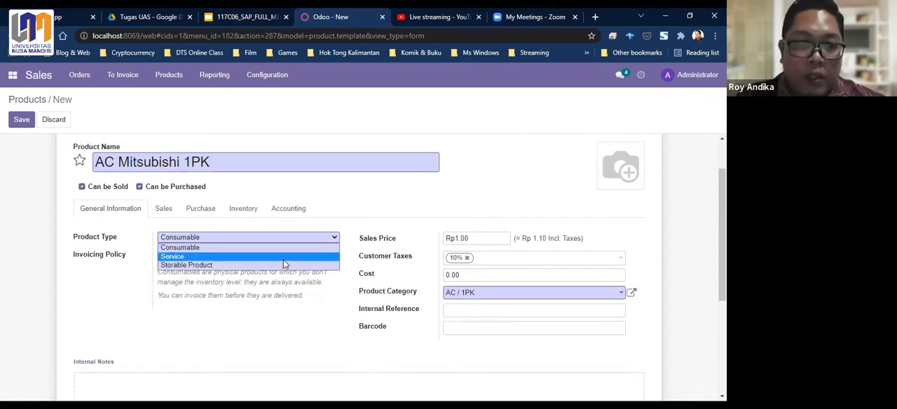
click(196, 270)
scroll(417, 203, down, 1)
scroll(434, 214, up, 1)
- Set the product's sales price to Rp 3500000
click(478, 238)
drag(468, 238, 433, 237)
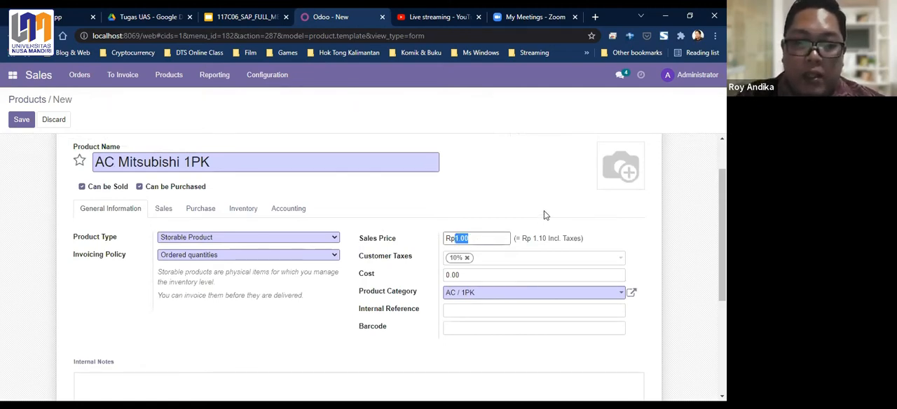
text(3500000)
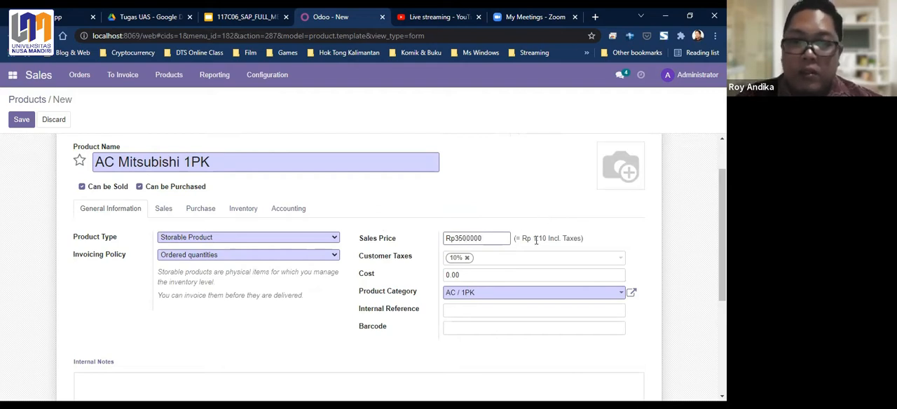
click(501, 253)
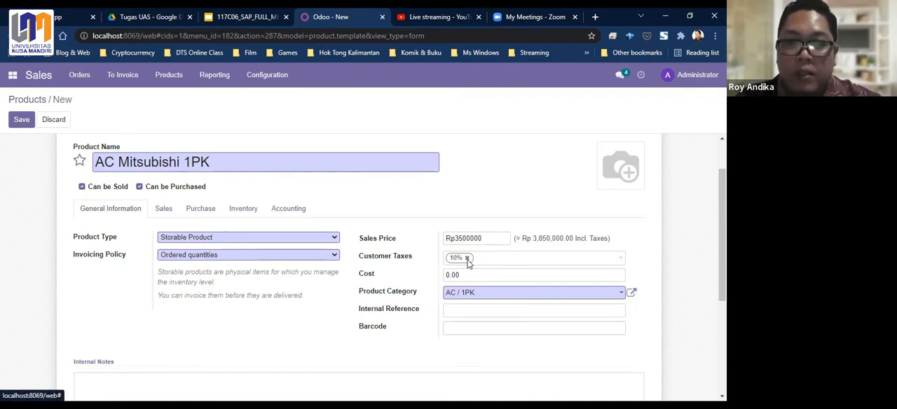
- Assign the product to the category AC / 1PK
scroll(415, 250, down, 1)
click(479, 220)
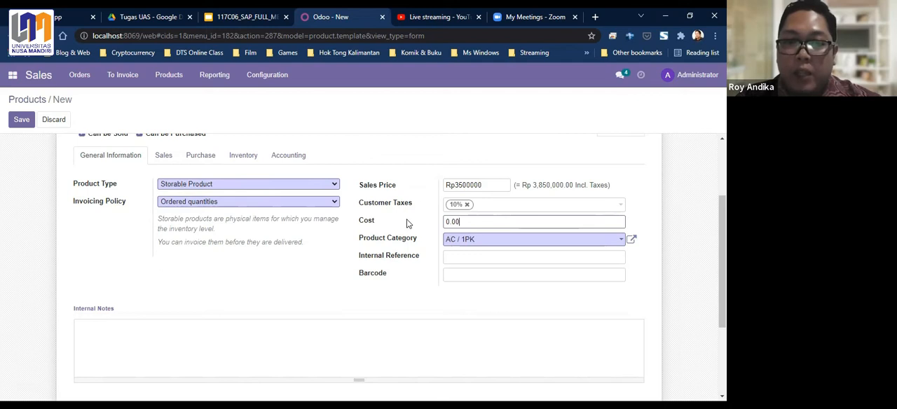
scroll(396, 238, up, 3)
scroll(402, 297, down, 1)
scroll(411, 295, up, 1)
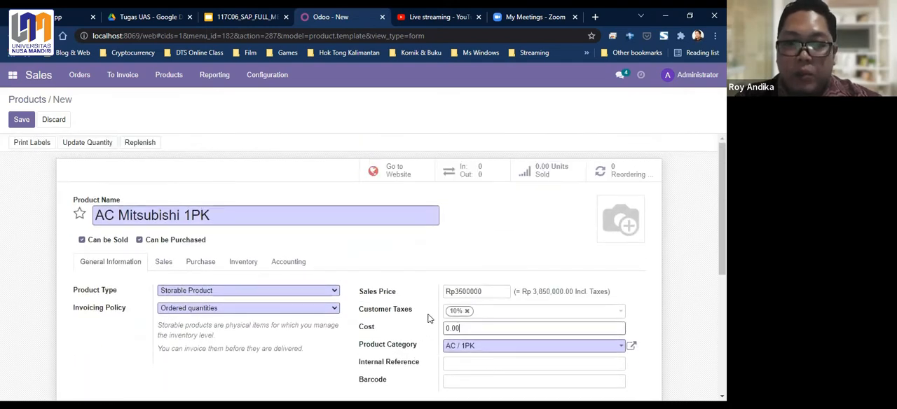
click(620, 347)
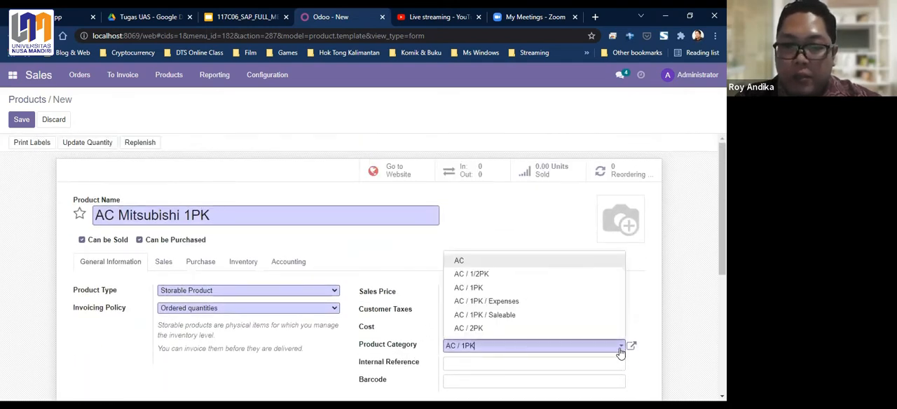
click(477, 289)
scroll(478, 246, down, 3)
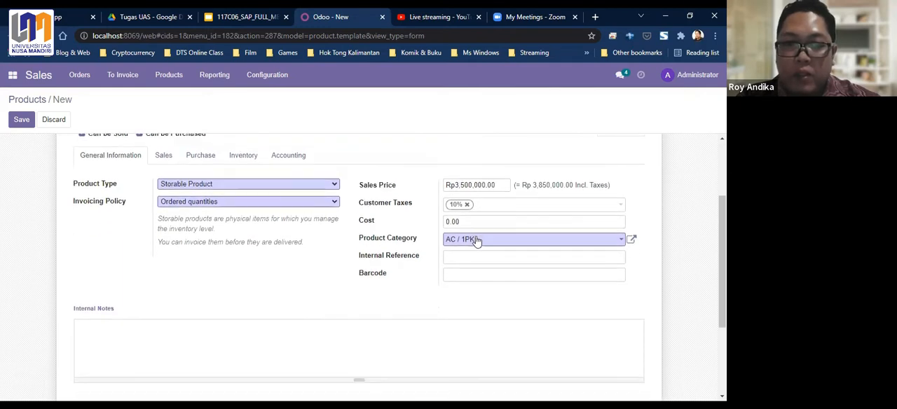
scroll(354, 239, up, 3)
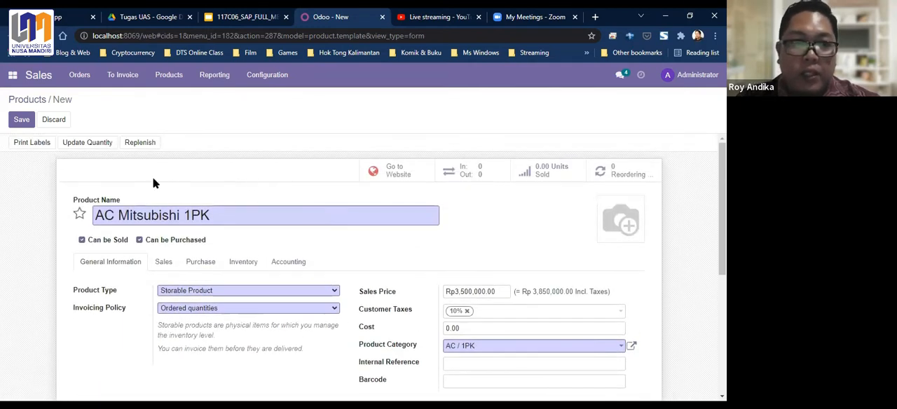
- Update the product's quantity on hand to 10 and save the product
click(22, 123)
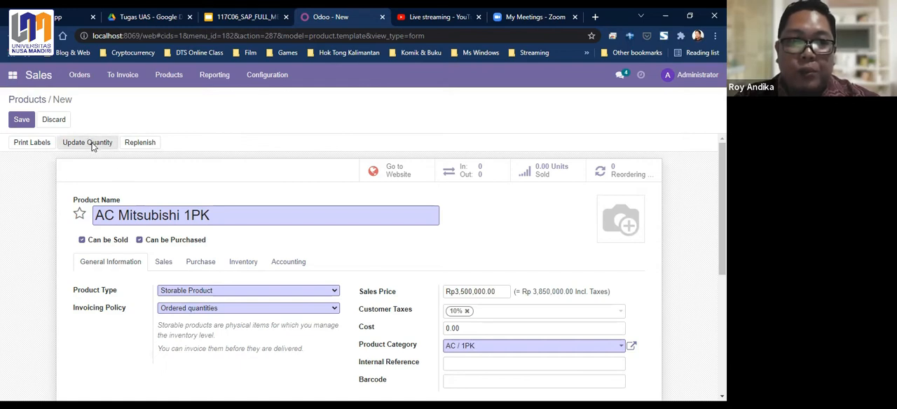
click(92, 145)
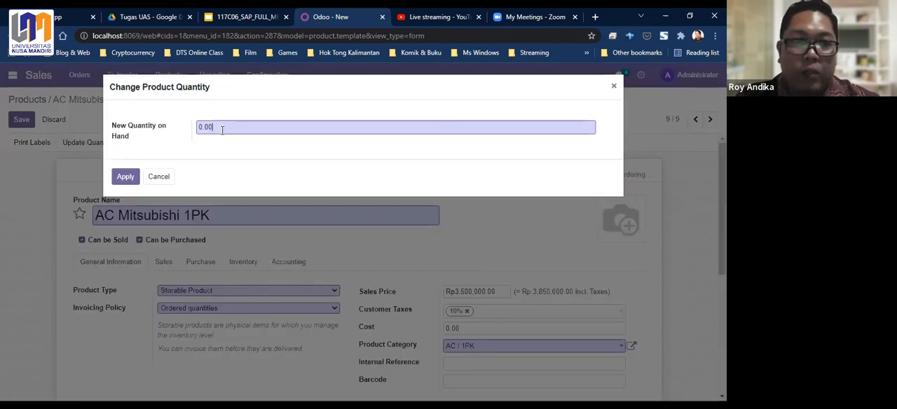
drag(226, 126, 178, 114)
text(10)
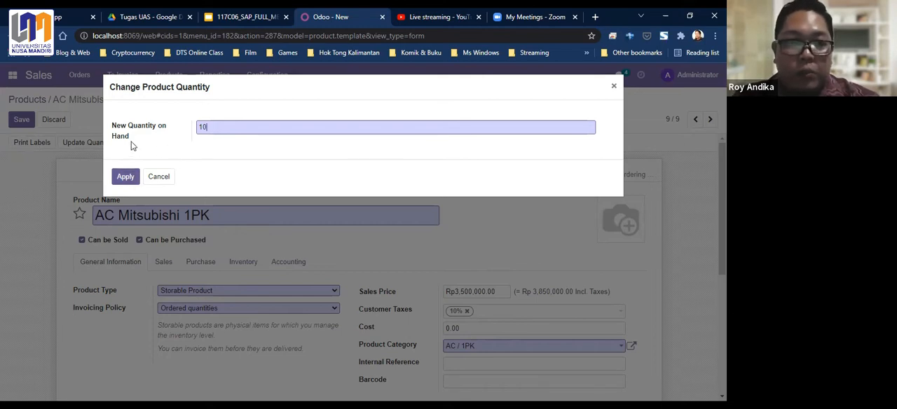
click(127, 180)
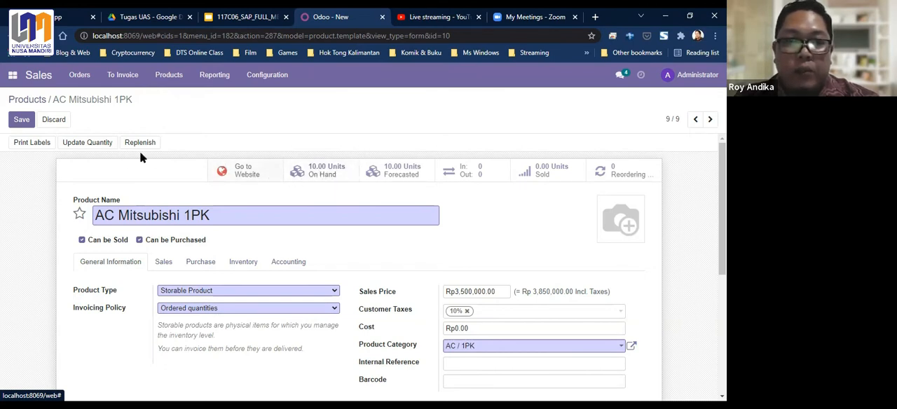
click(21, 121)
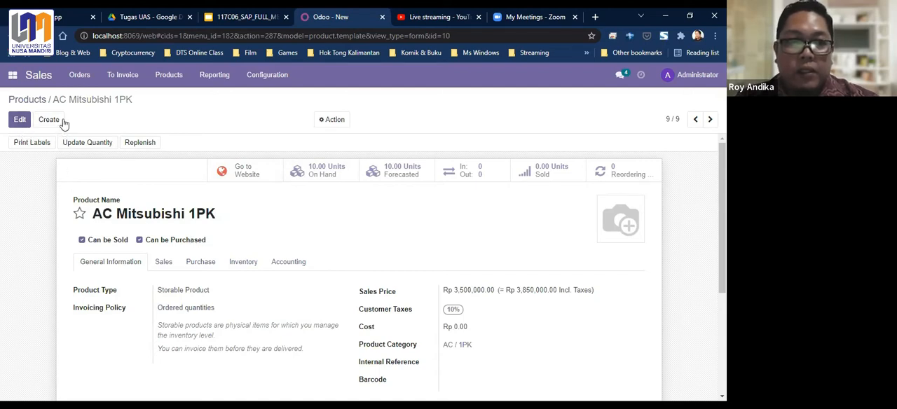
- Return to the product list to check the AC Mitsubishi 1PK entry
click(169, 75)
mouse_move(122, 75)
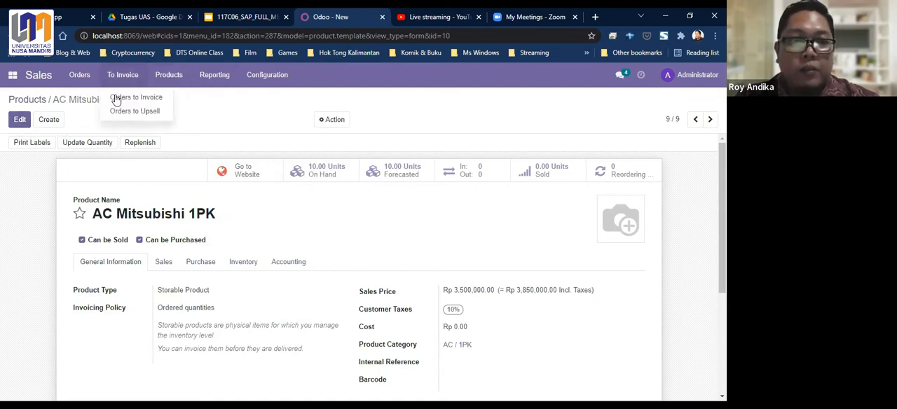
click(288, 120)
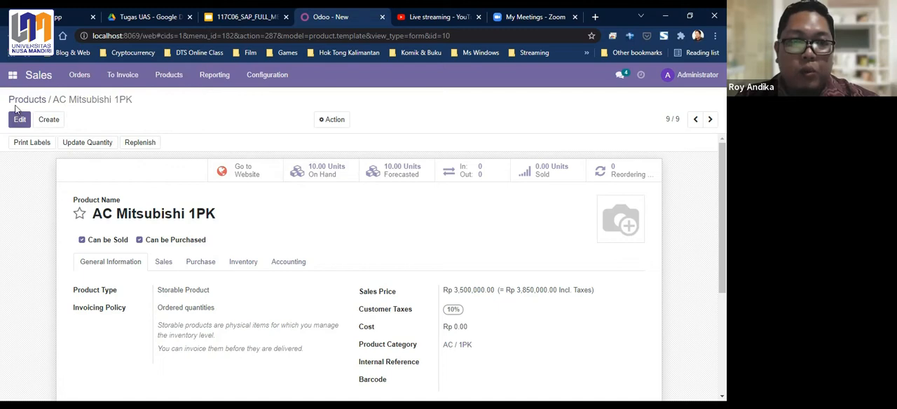
click(24, 101)
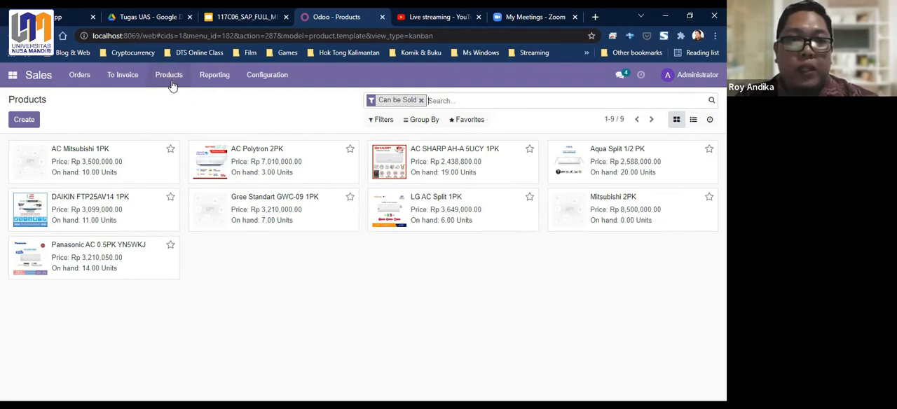
- Start a new customer record from the customer list and set its type to Individual
click(79, 75)
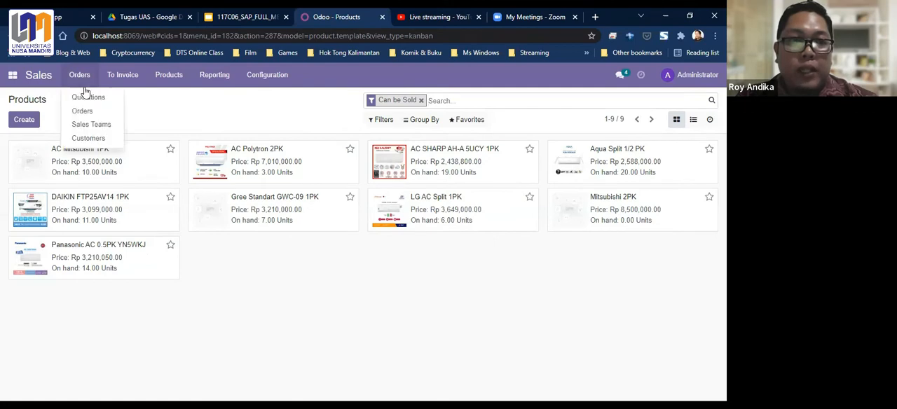
click(89, 139)
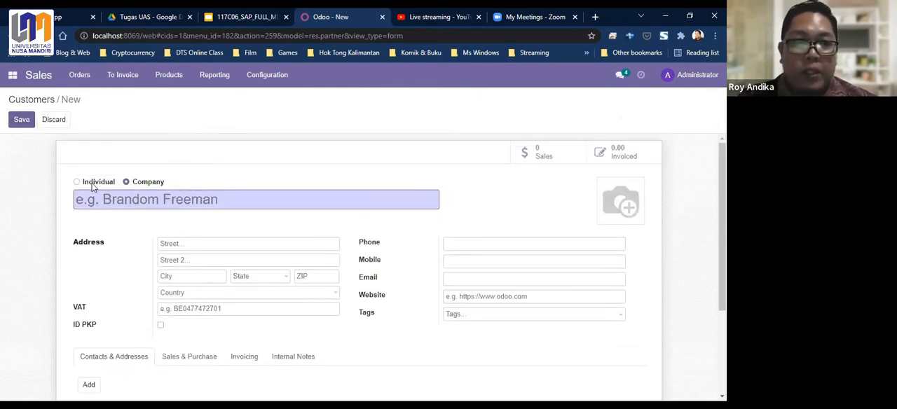
click(92, 184)
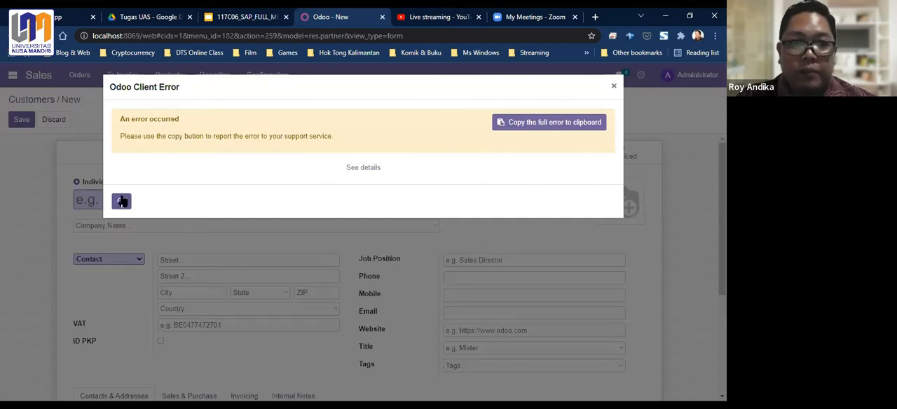
click(122, 202)
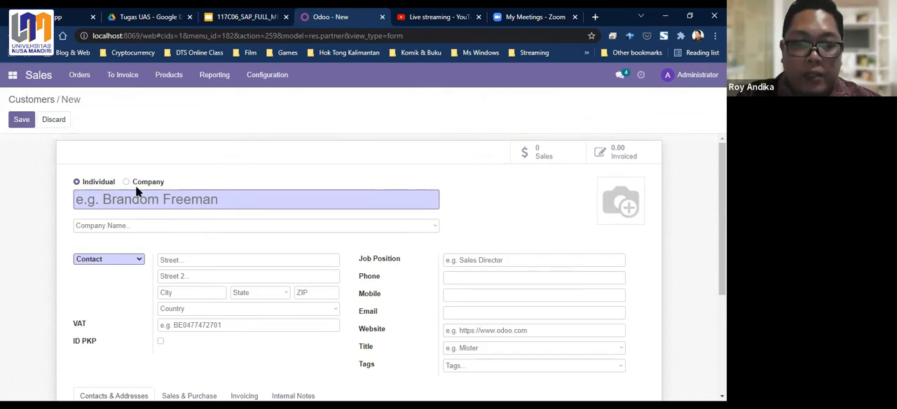
- Enter the customer's name in the new individual record
text(Bu)
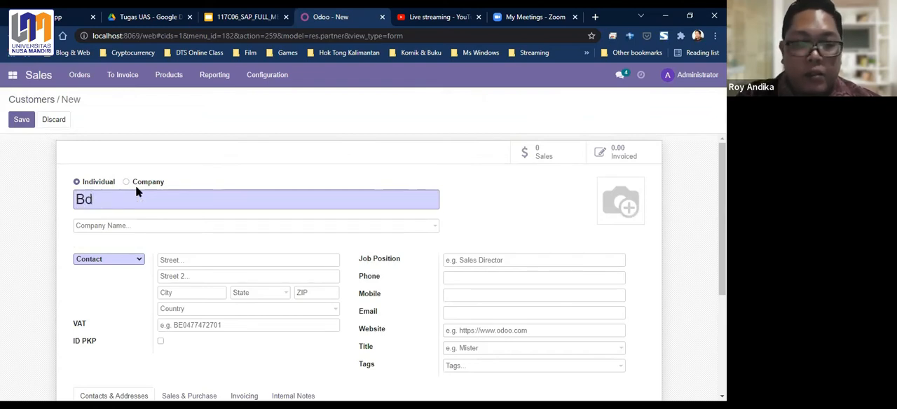
text(di)
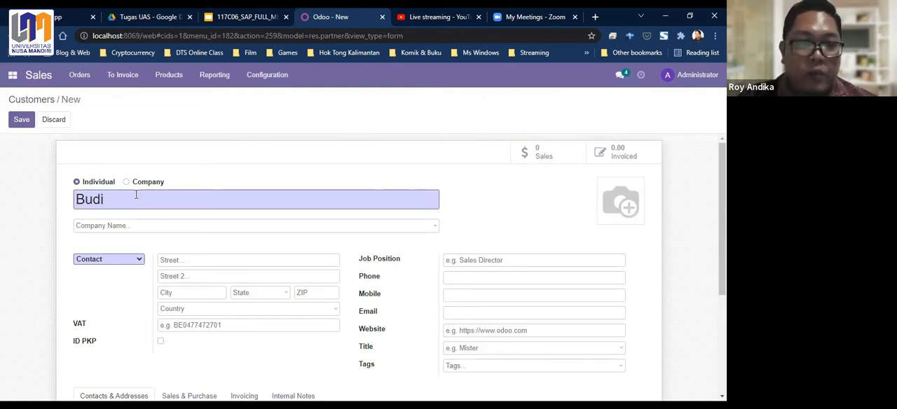
scroll(166, 193, down, 1)
scroll(166, 193, down, 1)
scroll(201, 178, up, 2)
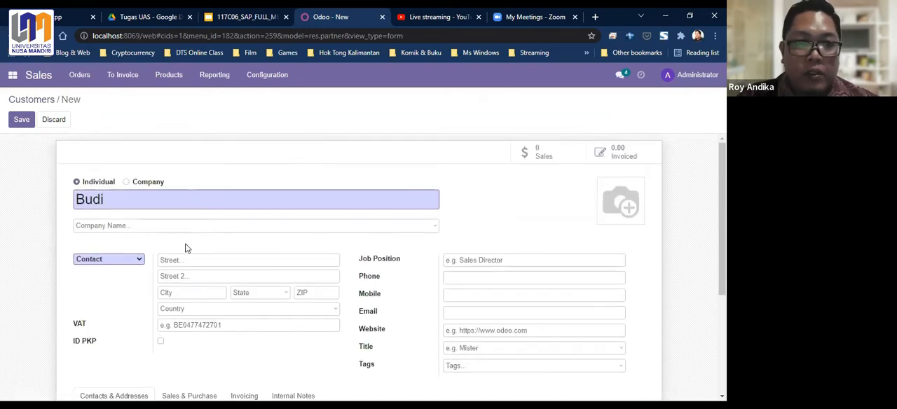
- Enter the customer's street address and city in the contact address
click(183, 259)
text(J)
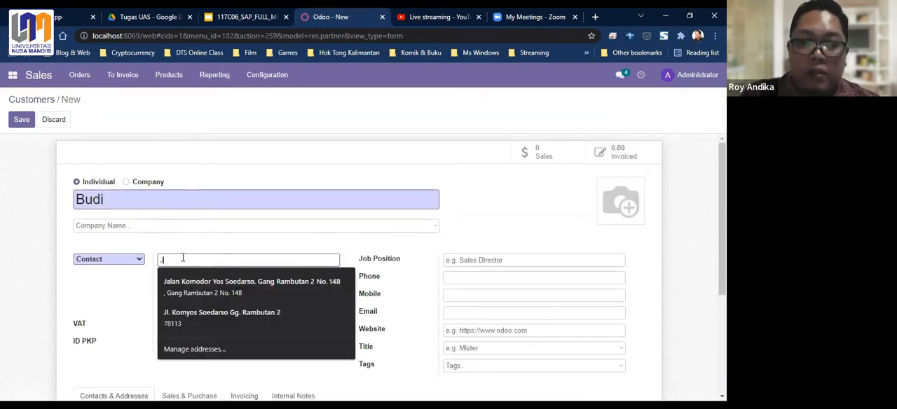
text(l. )
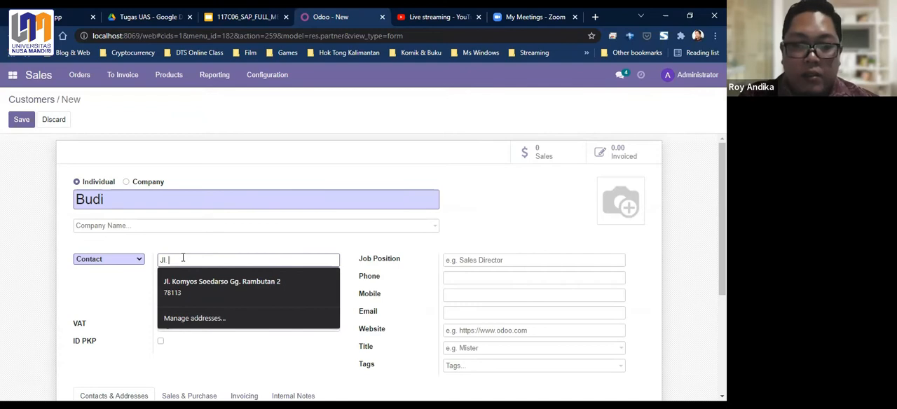
text(Karya Sentosa)
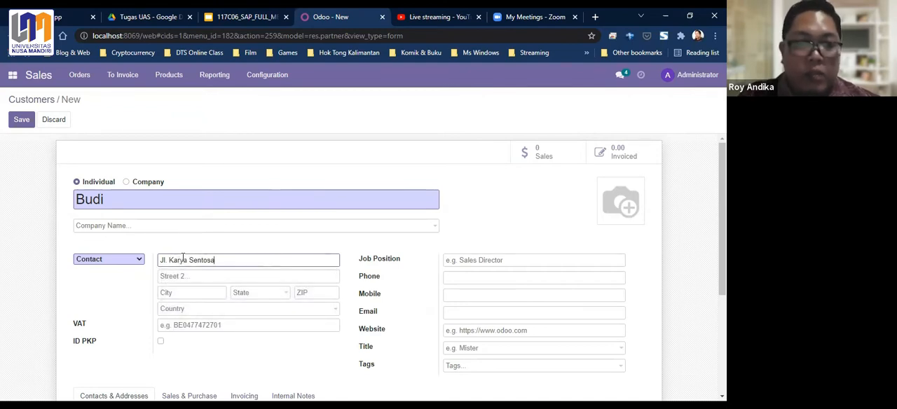
click(186, 293)
text(Pontianak)
click(236, 344)
scroll(239, 343, down, 1)
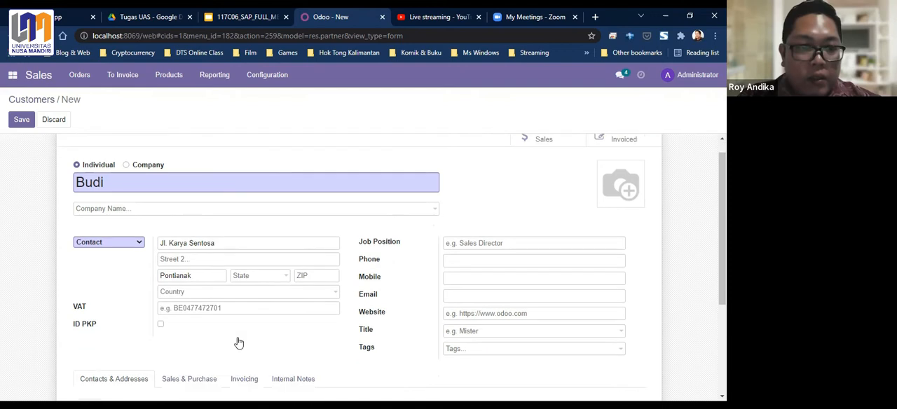
- Enter the customer's phone number
scroll(238, 342, down, 3)
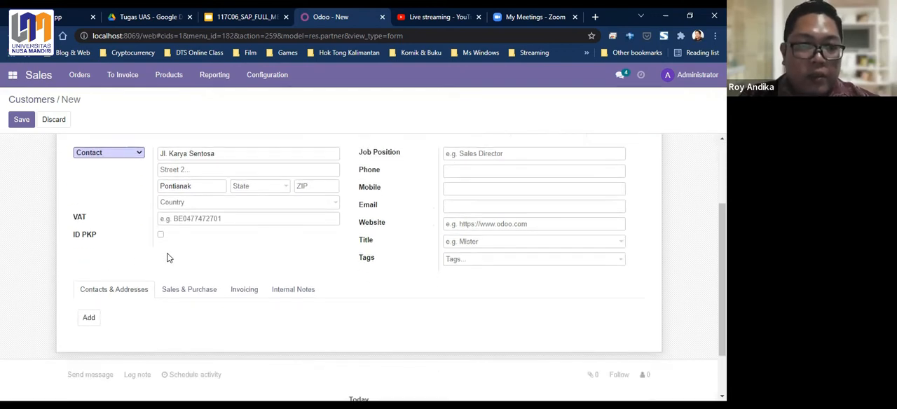
click(456, 172)
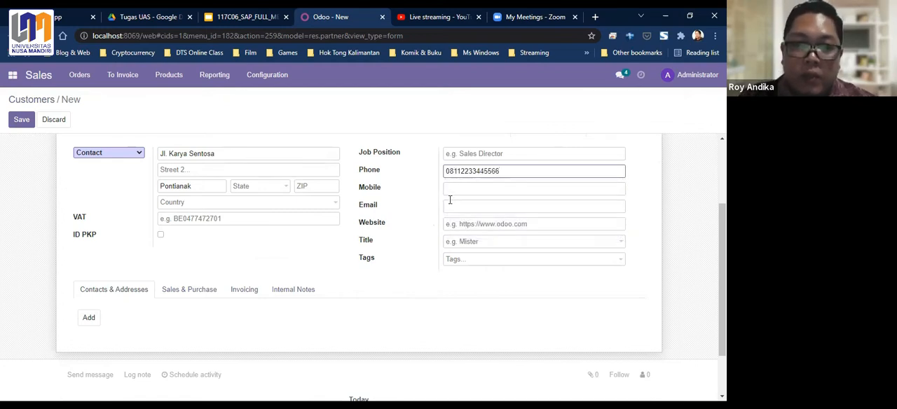
scroll(454, 187, down, 2)
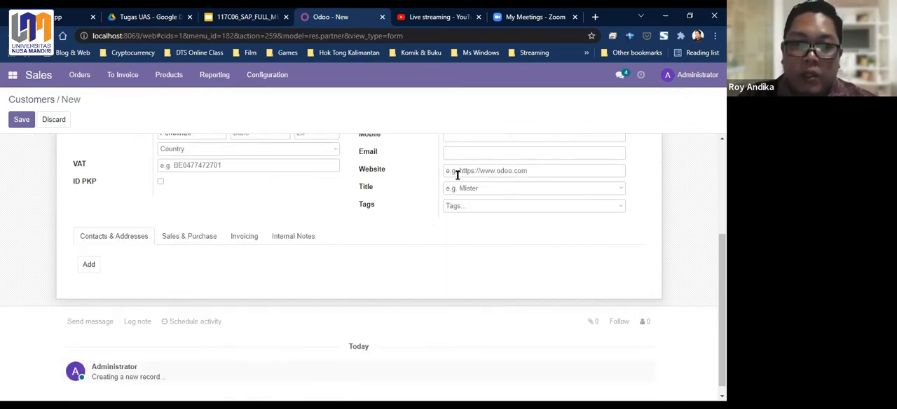
scroll(443, 198, up, 2)
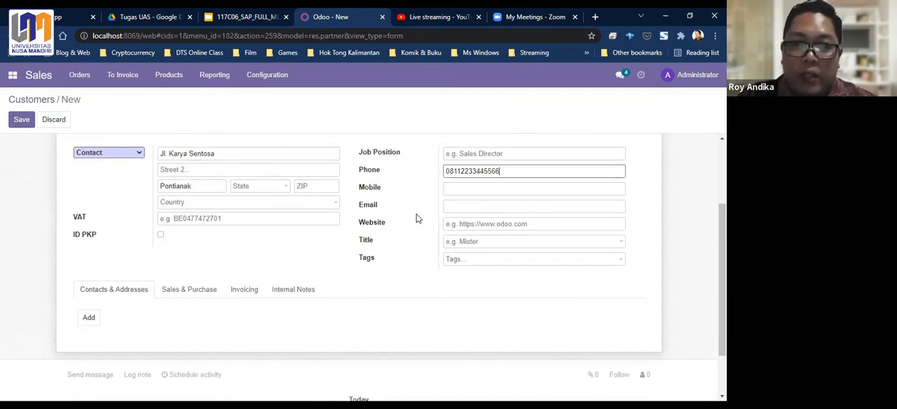
- Enter the customer's e-mail address and set the title to Mister
click(452, 205)
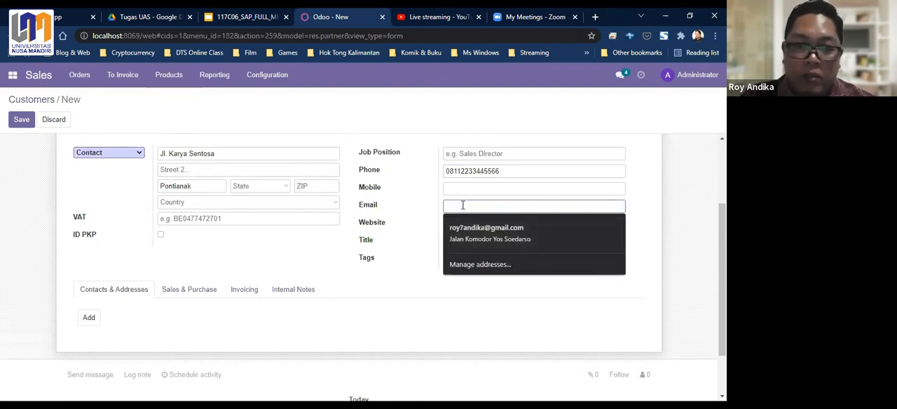
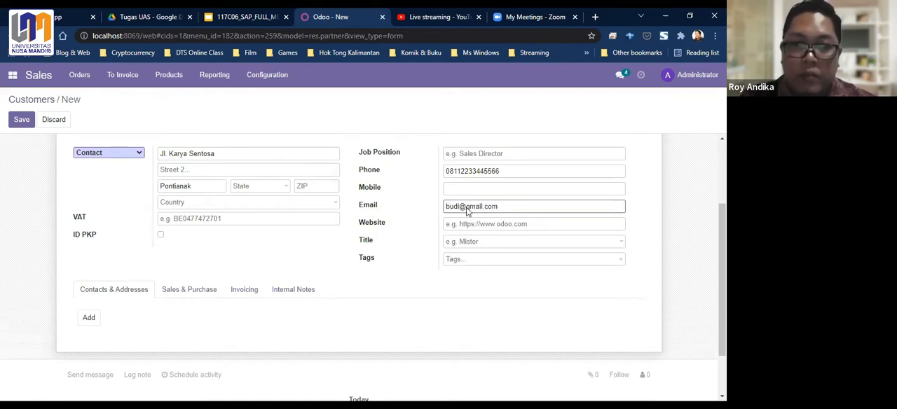
click(470, 245)
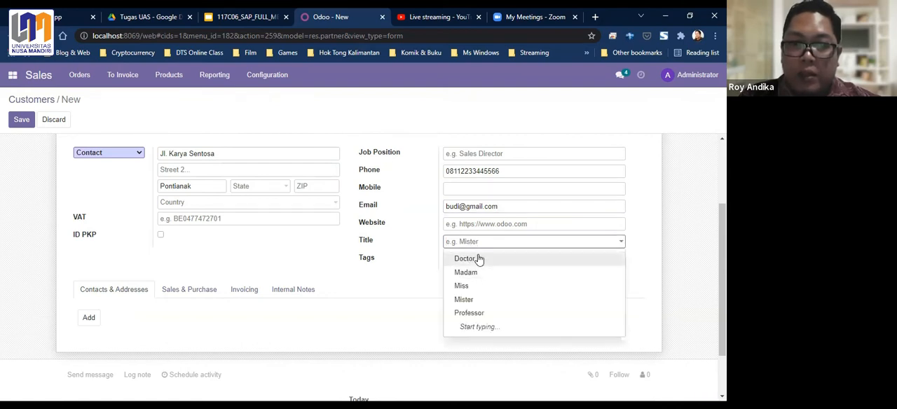
click(471, 302)
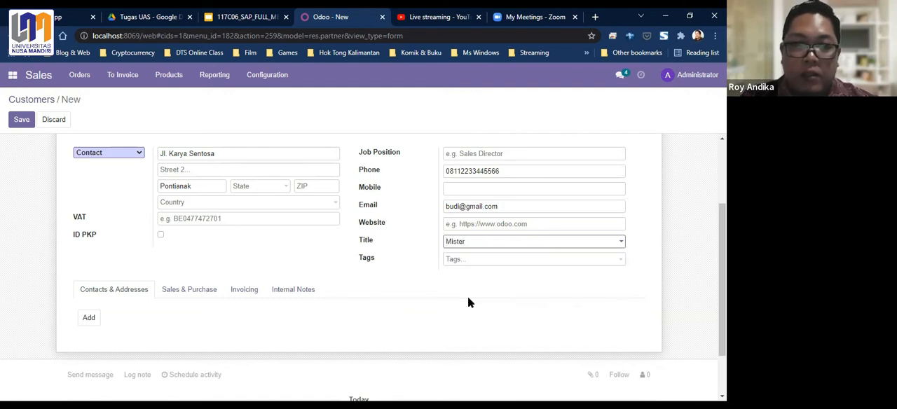
- Add an Other Address entry under the customer's contacts and addresses, keeping the prefilled address
scroll(238, 217, up, 2)
scroll(237, 221, down, 1)
scroll(121, 319, down, 3)
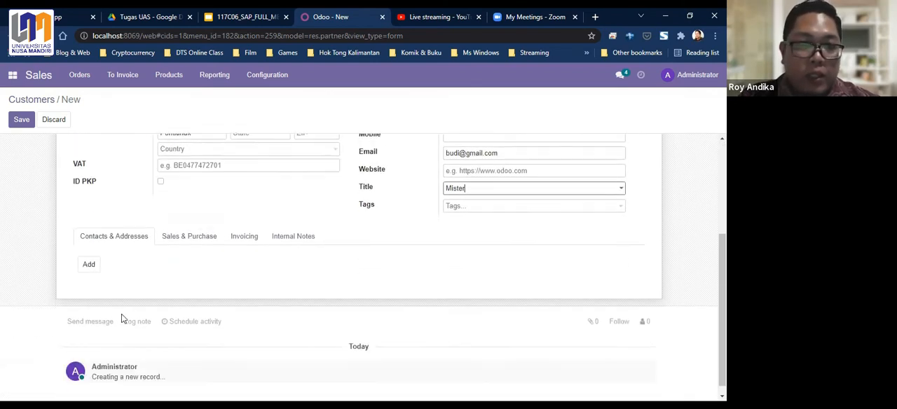
click(91, 268)
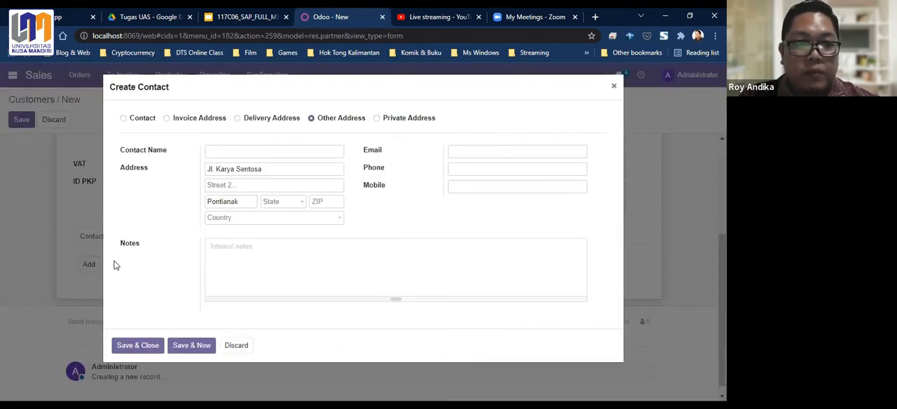
click(141, 347)
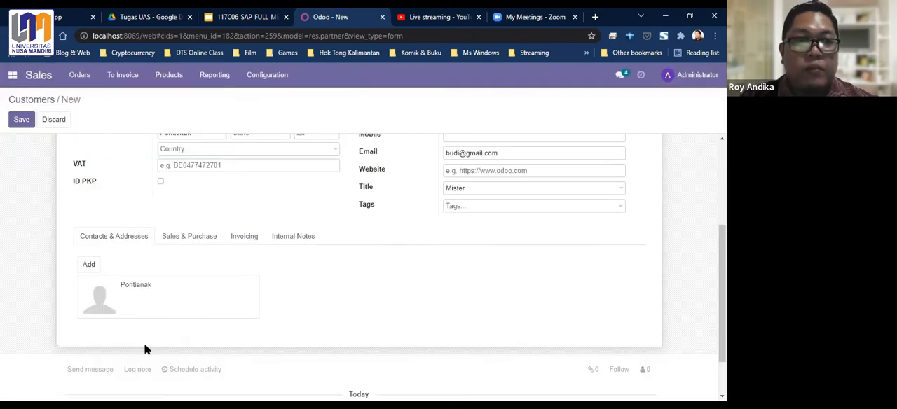
- Save the new customer record and return to the customer list
scroll(42, 141, up, 3)
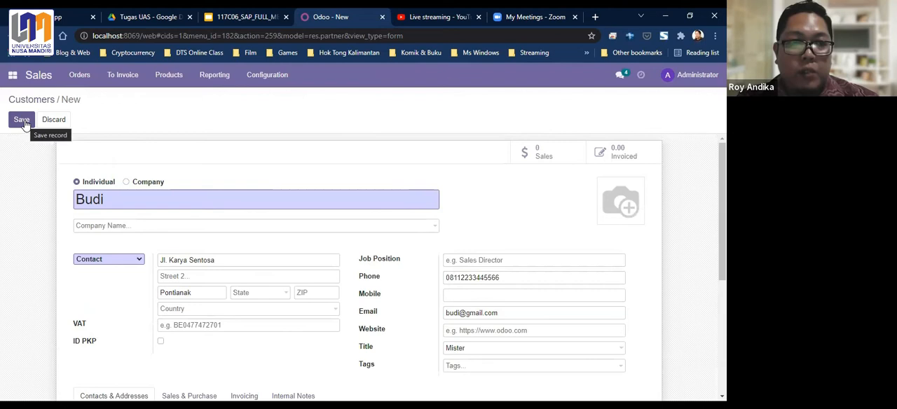
click(23, 121)
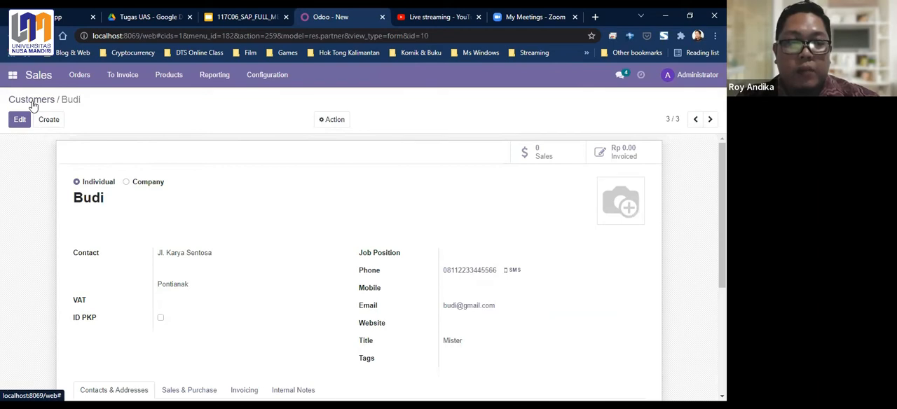
click(33, 105)
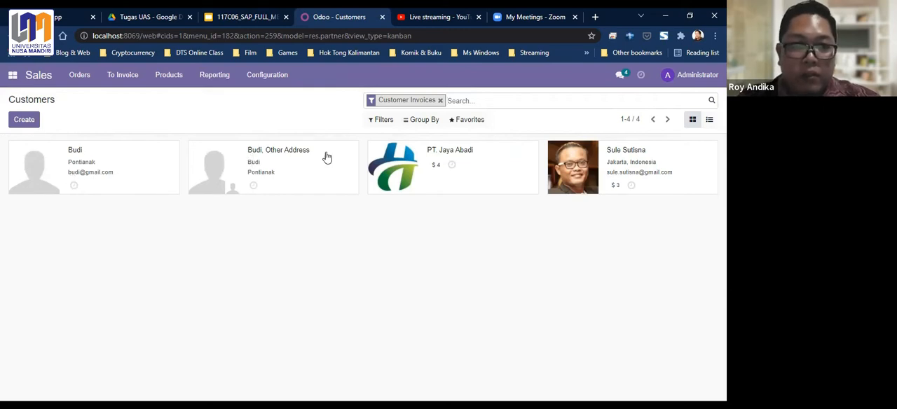
- Edit the new customer's Other Address record, clearing its company name and entering a separate contact name
click(305, 171)
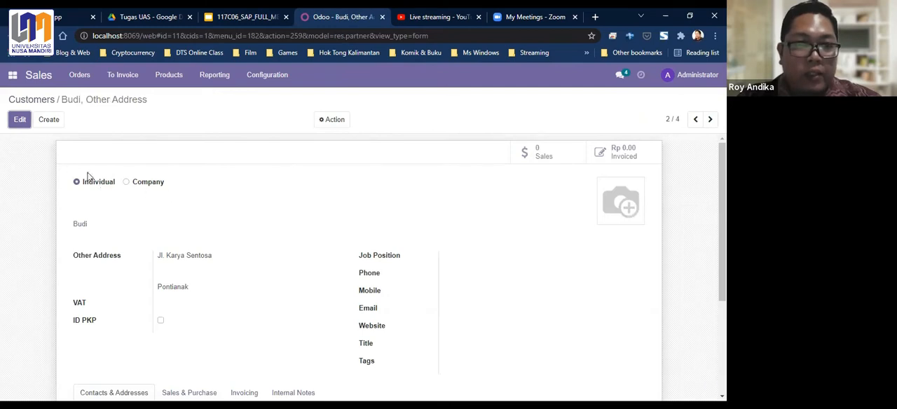
scroll(40, 160, down, 1)
scroll(63, 147, up, 1)
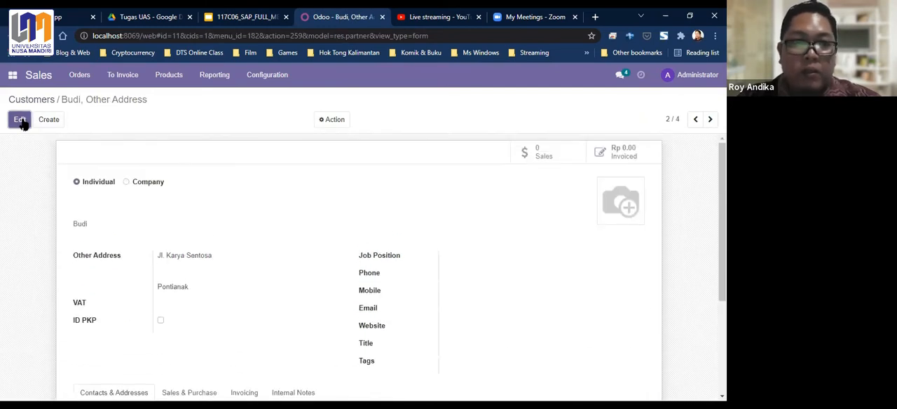
click(20, 121)
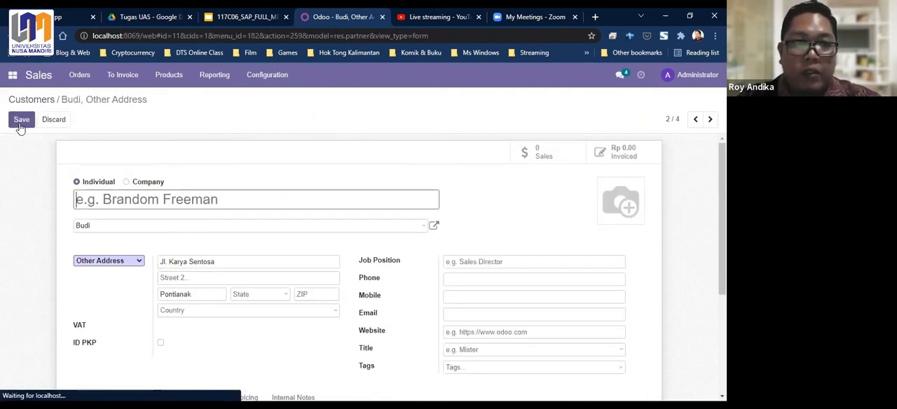
click(129, 228)
key(BackSpace)
key(BackSpace)
key(BackSpace)
key(BackSpace)
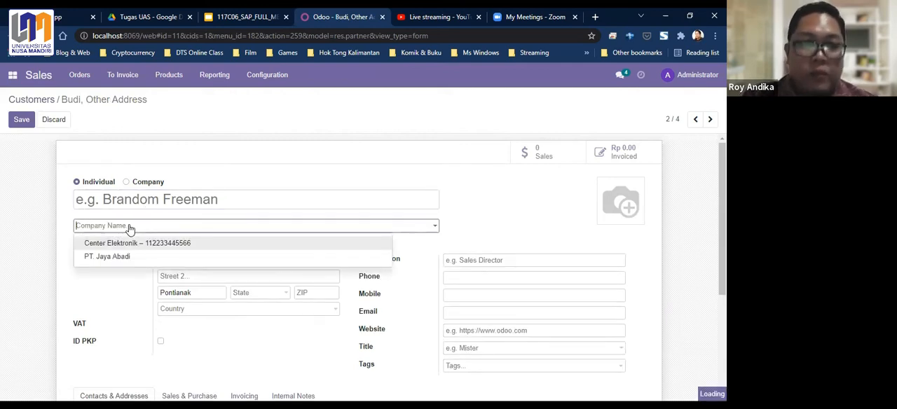
click(147, 203)
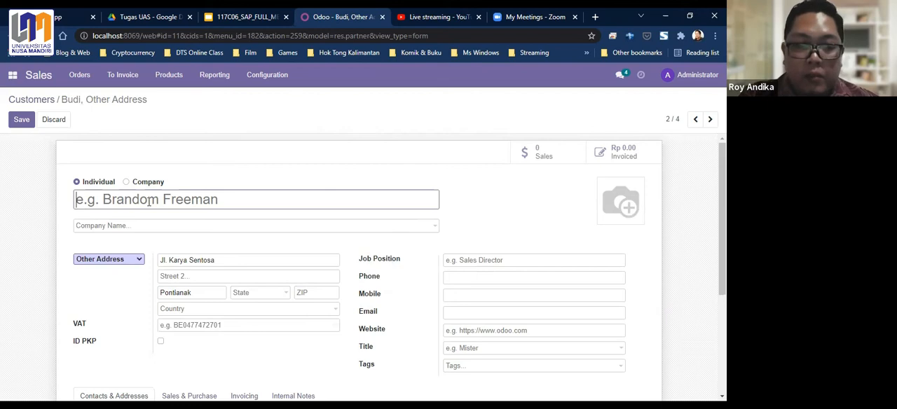
text(Deni)
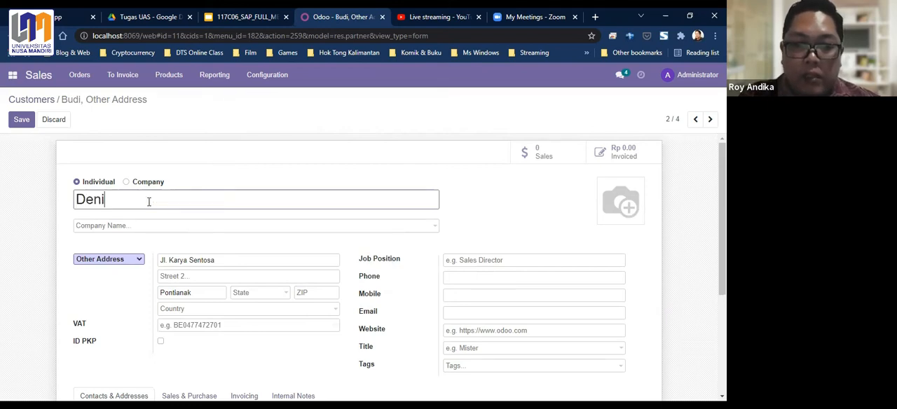
- Replace the street in the contact's address with a different street, keeping the same city
scroll(149, 200, down, 1)
drag(217, 207, 171, 200)
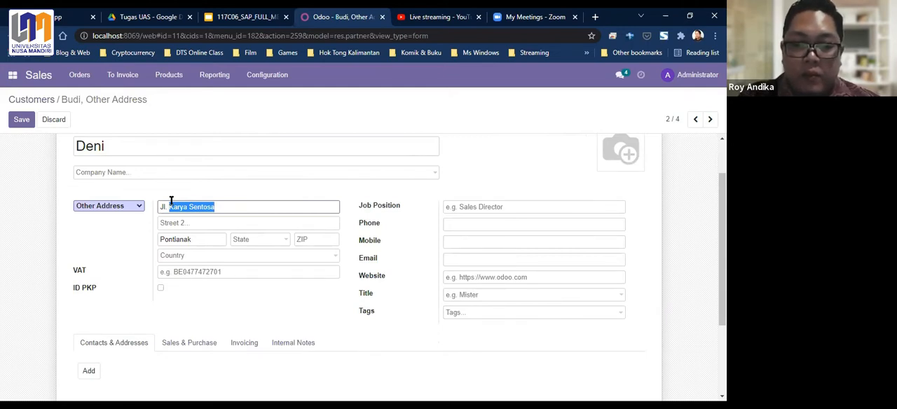
text(Kapuas Hulu)
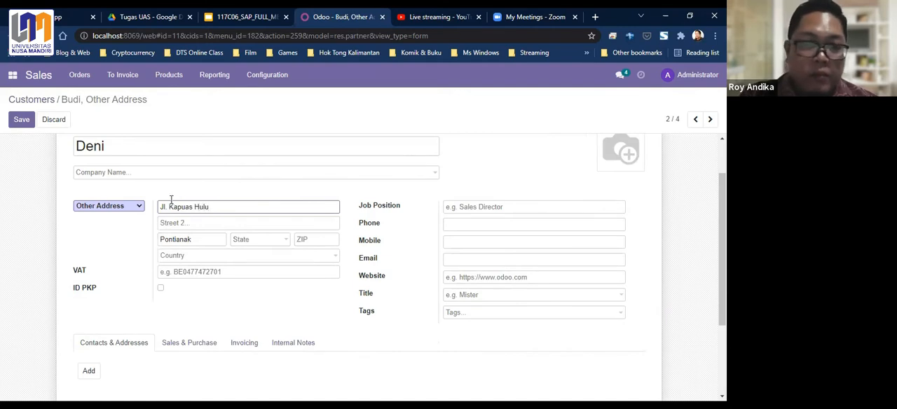
click(199, 238)
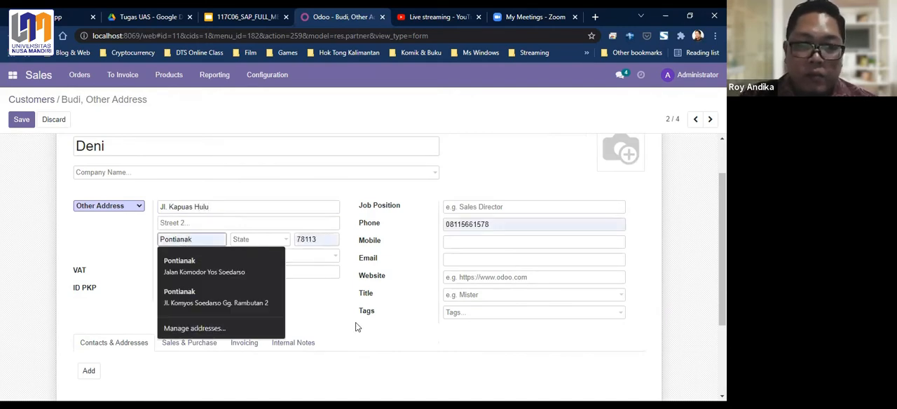
- Save the edited contact record and return to the customer list
scroll(436, 349, down, 2)
scroll(410, 349, up, 1)
scroll(411, 348, up, 1)
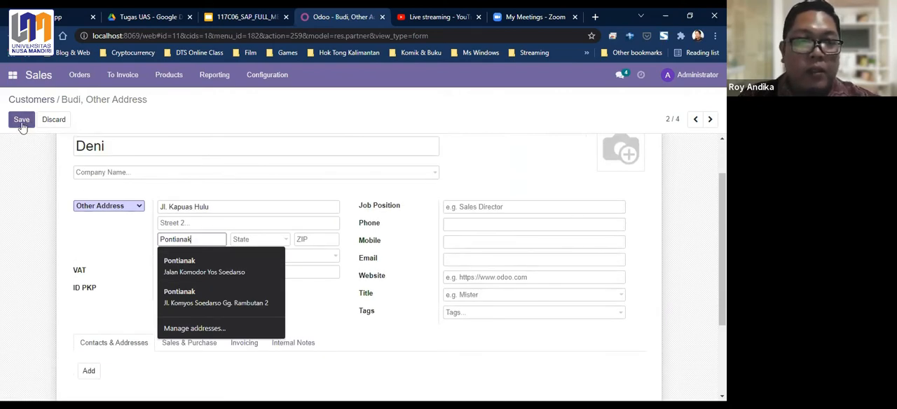
click(22, 121)
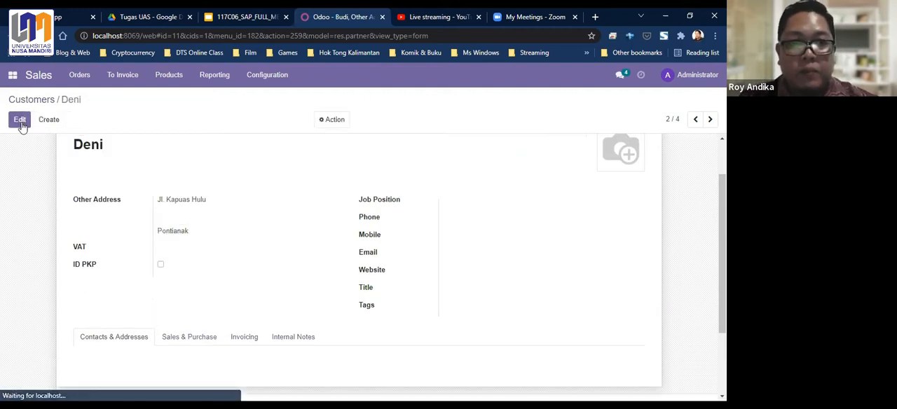
scroll(161, 235, down, 2)
scroll(157, 234, up, 2)
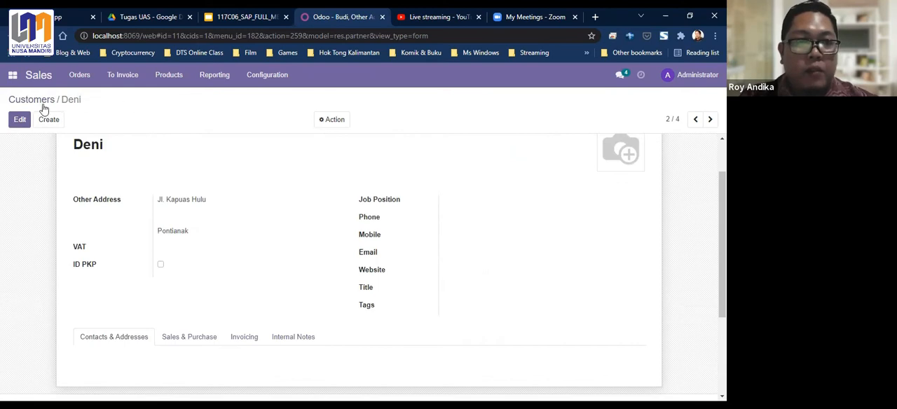
click(40, 102)
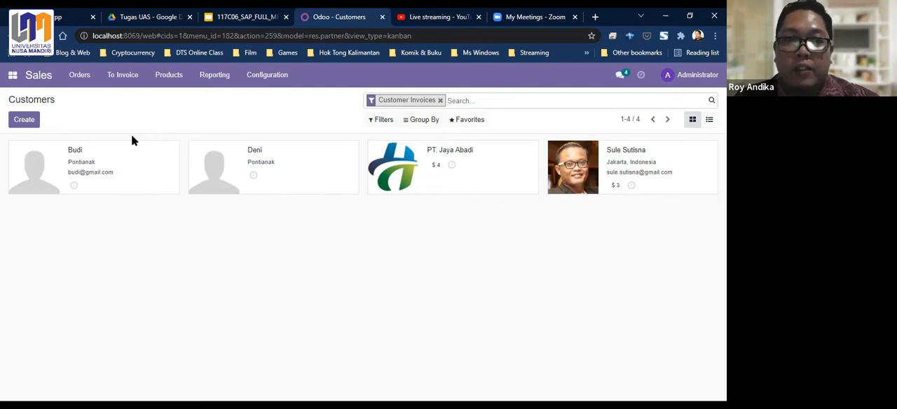
- Create a new sales quotation and select the most recently added individual customer as its customer
click(72, 77)
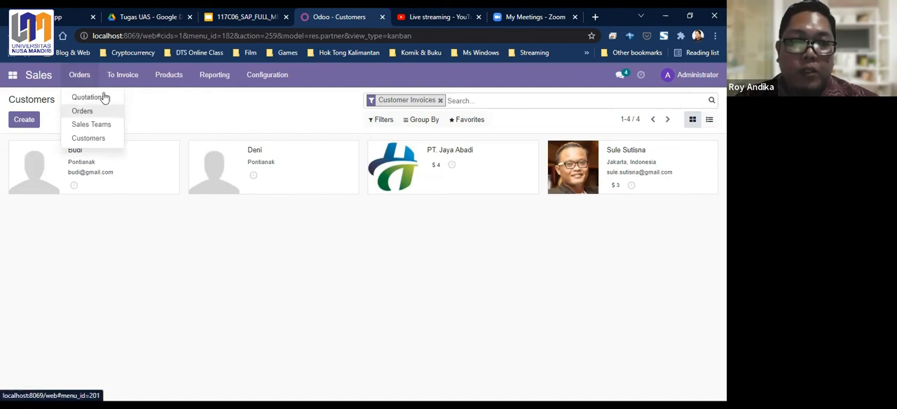
click(95, 101)
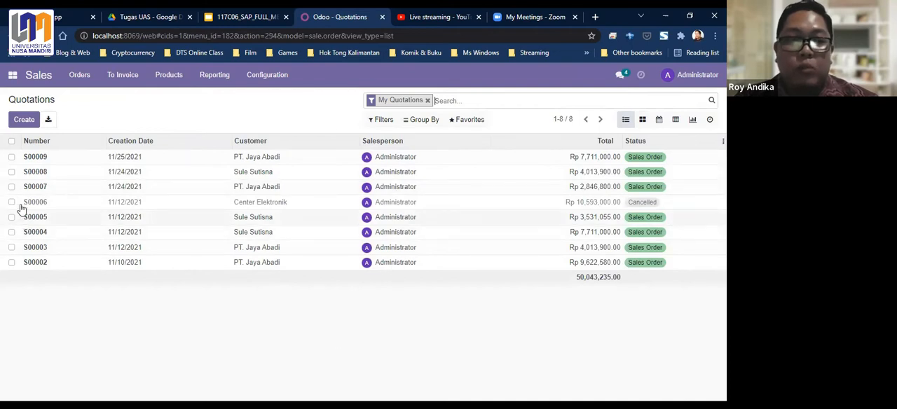
click(24, 120)
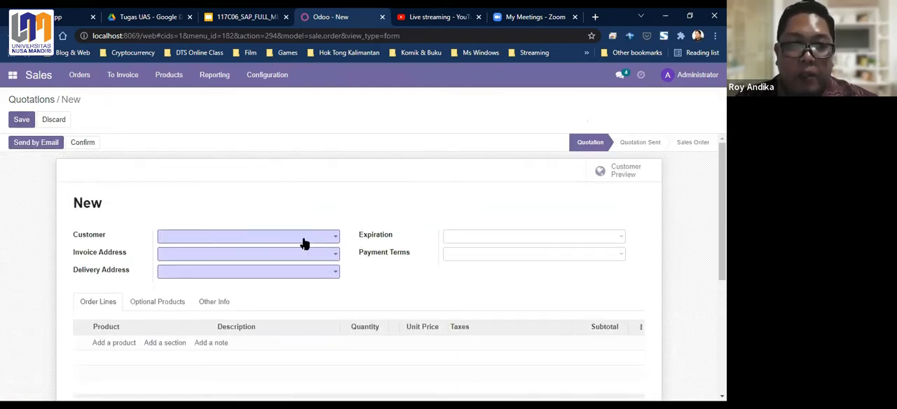
click(334, 241)
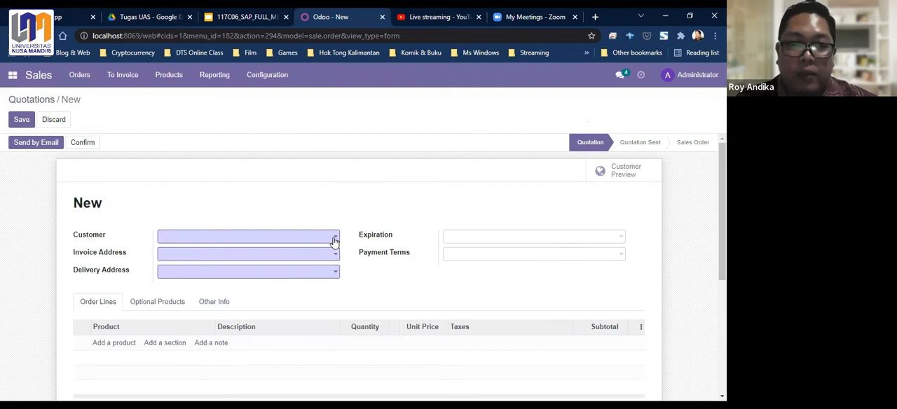
click(334, 240)
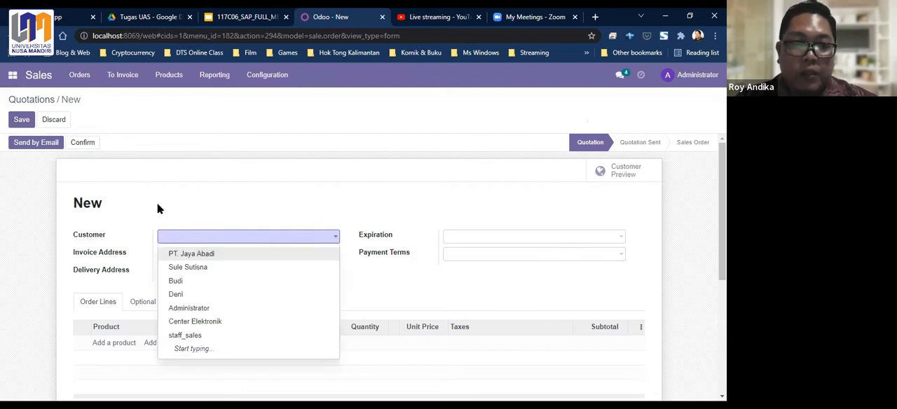
click(178, 297)
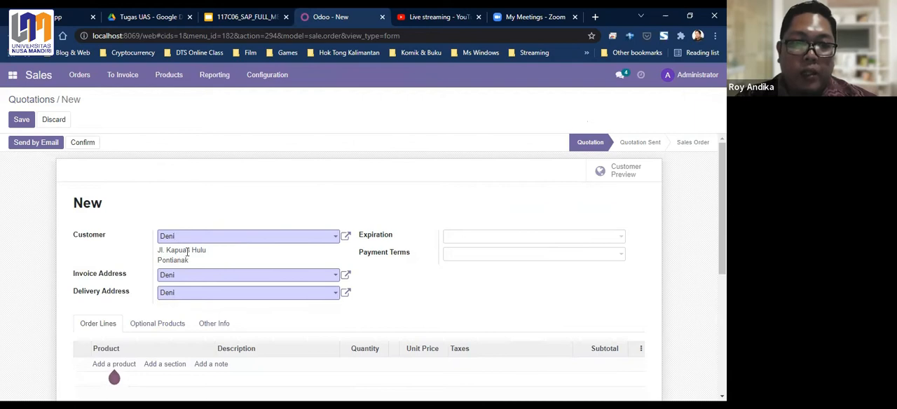
- Set the quotation's expiration date to 12/04/2021
scroll(231, 231, down, 1)
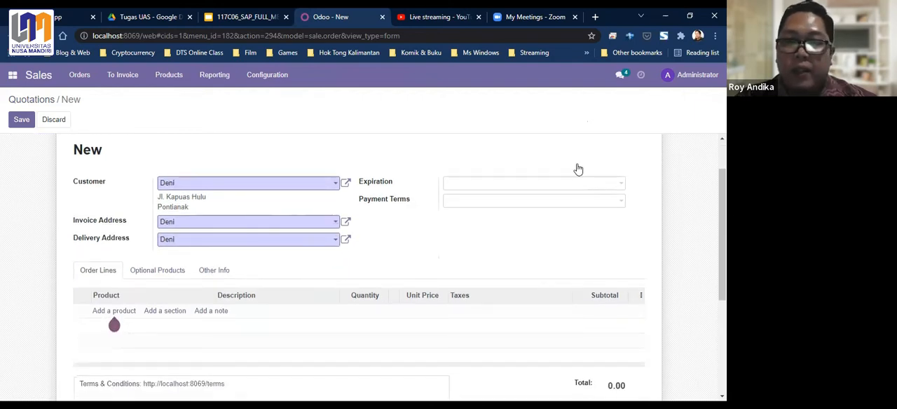
click(468, 186)
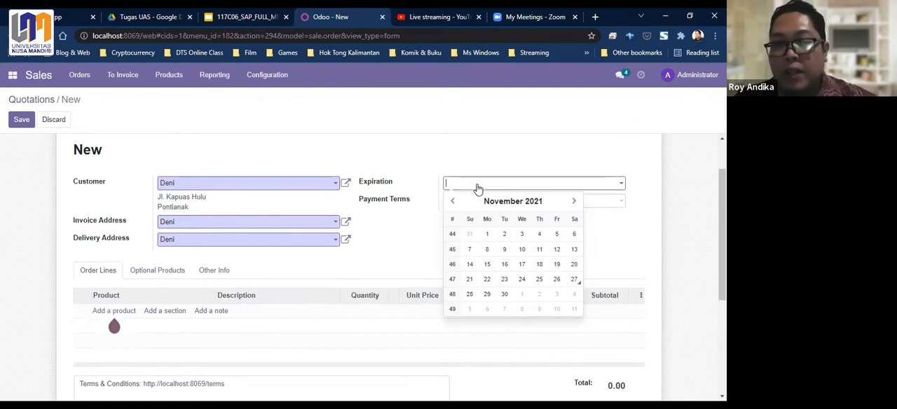
click(574, 295)
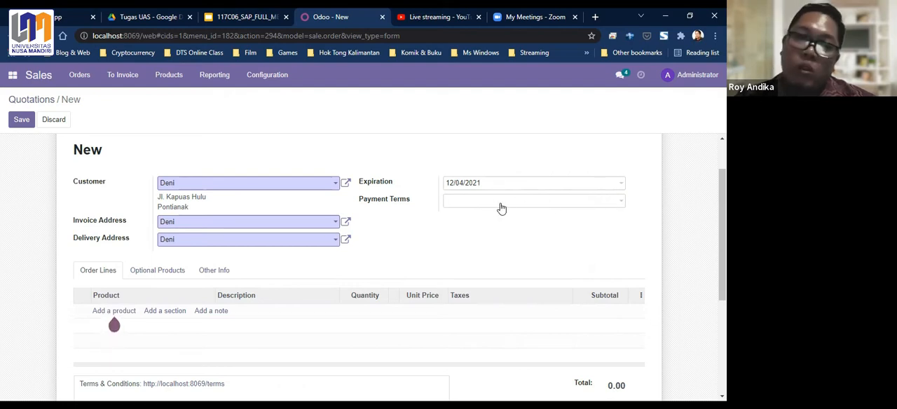
- Try the 15 Days and 30 Days payment terms on the quotation
click(621, 204)
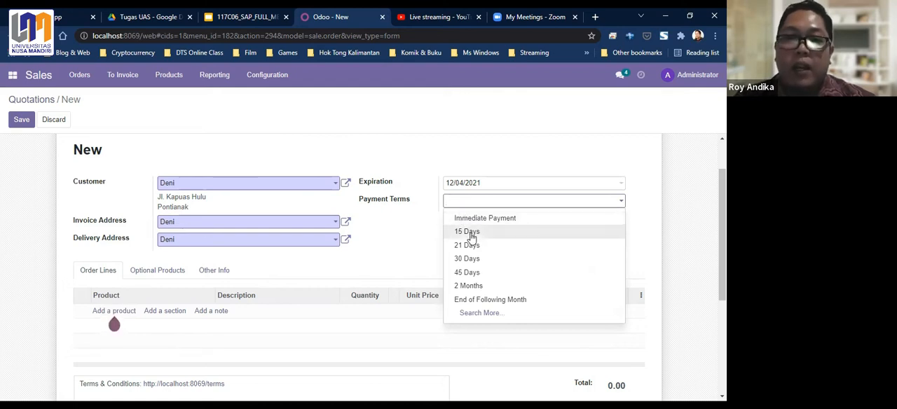
click(470, 233)
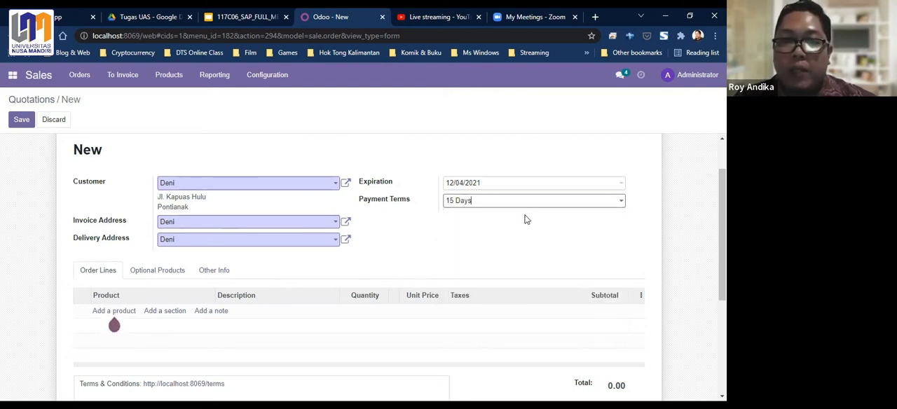
click(620, 204)
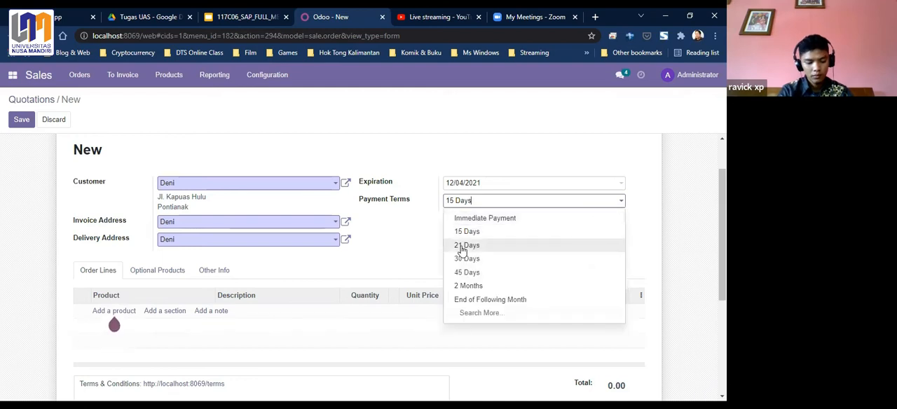
click(468, 259)
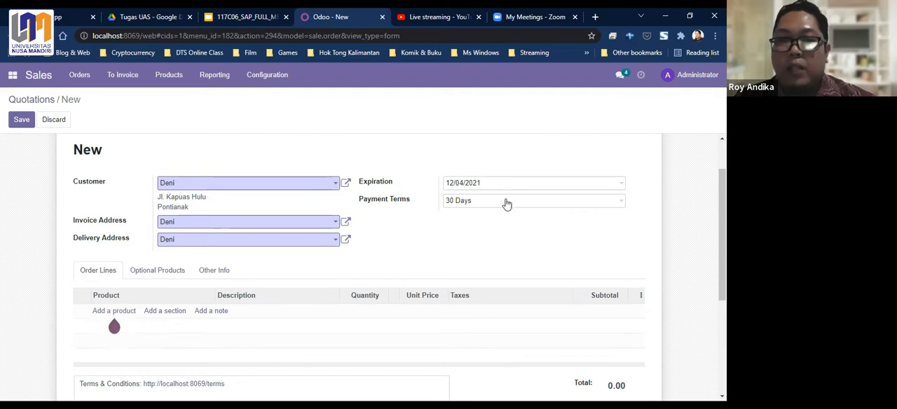
- Set the quotation's payment terms to Immediate Payment
click(622, 209)
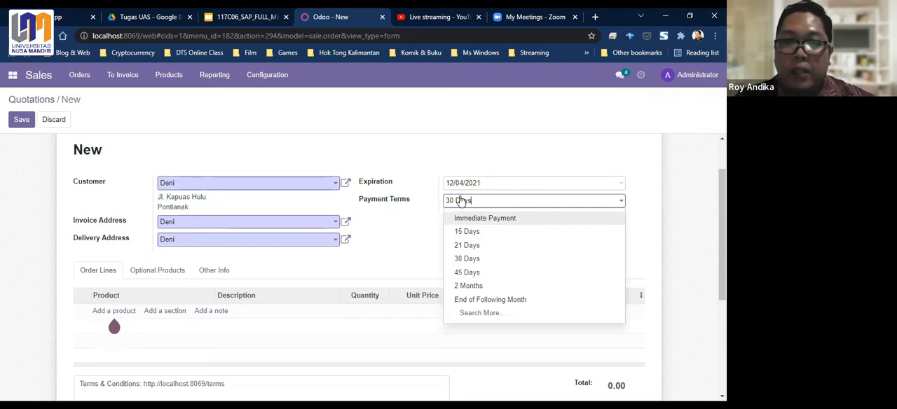
click(620, 203)
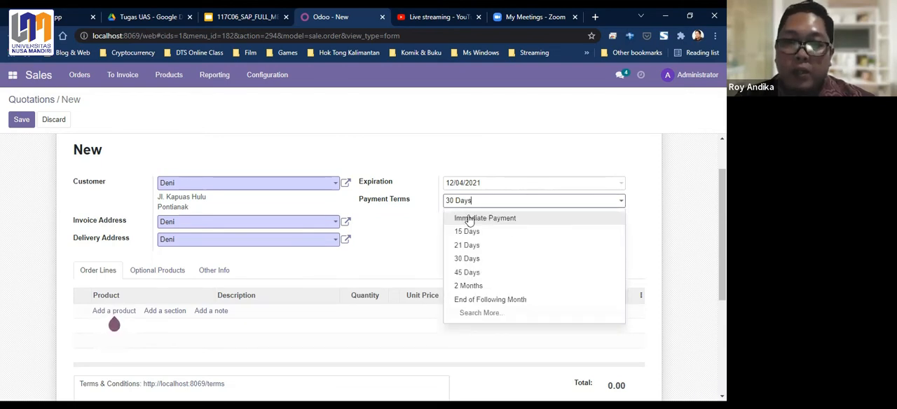
click(516, 218)
- Add the product AC Mitsubishi 1PK as an order line of the quotation
scroll(412, 245, down, 1)
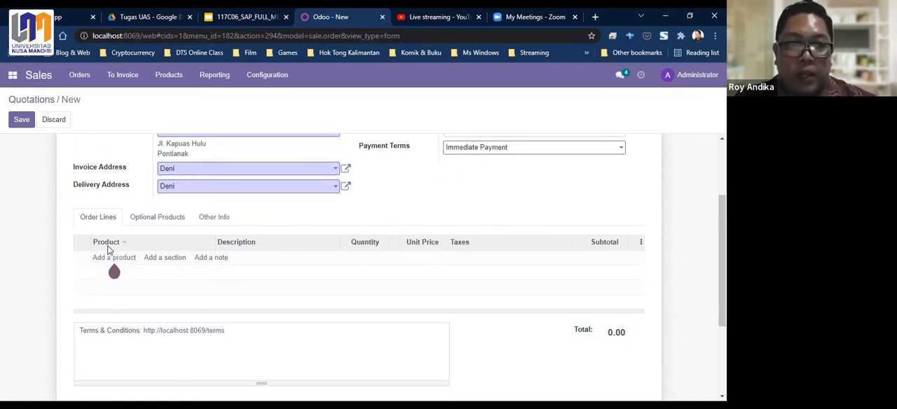
click(105, 262)
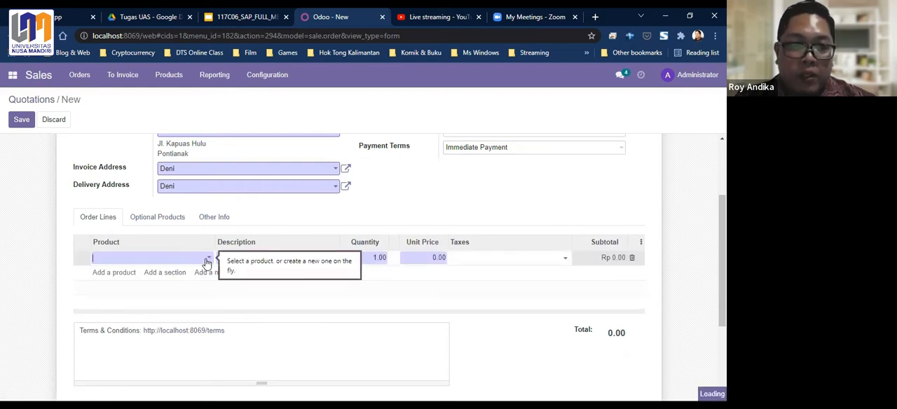
click(206, 262)
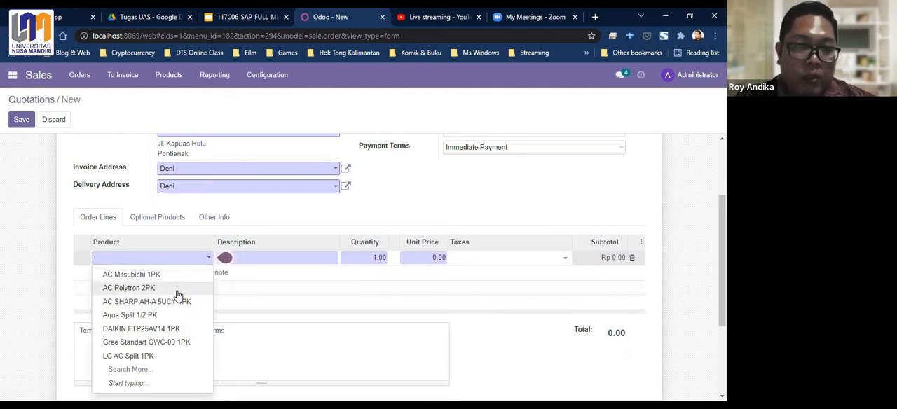
click(139, 277)
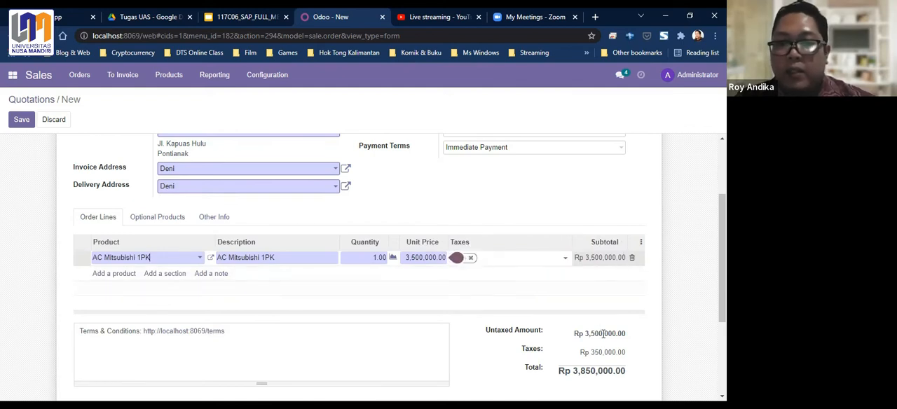
- Review the quotation's order line and totals, and save the quotation
scroll(499, 263, down, 1)
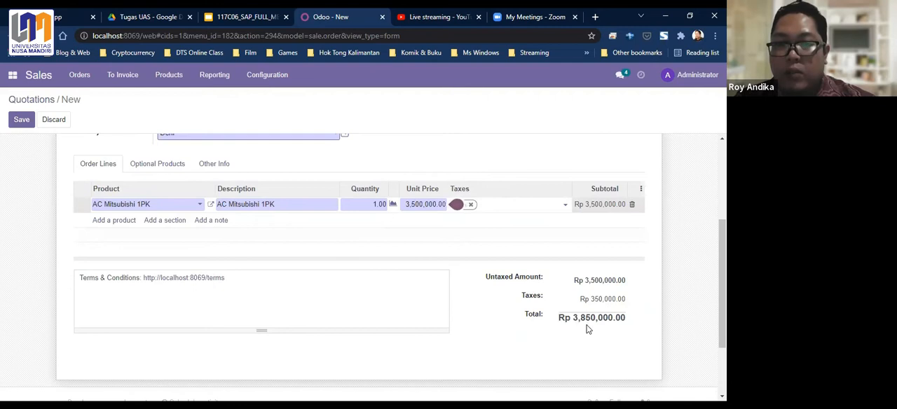
scroll(437, 254, down, 1)
scroll(436, 251, up, 1)
scroll(437, 250, up, 1)
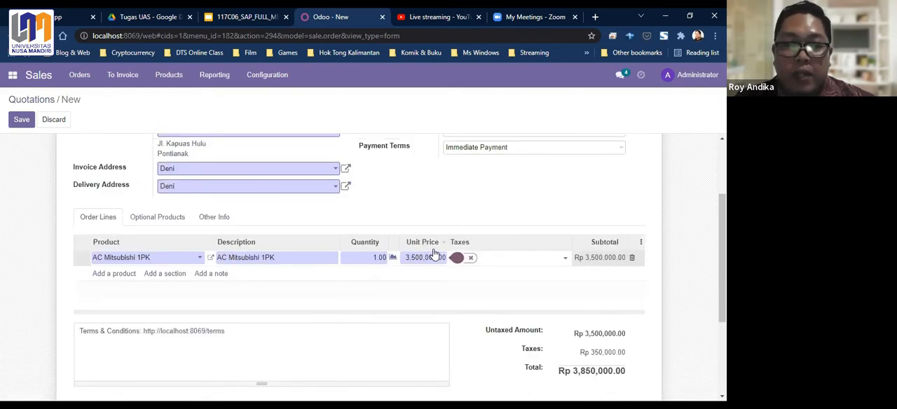
scroll(434, 254, up, 2)
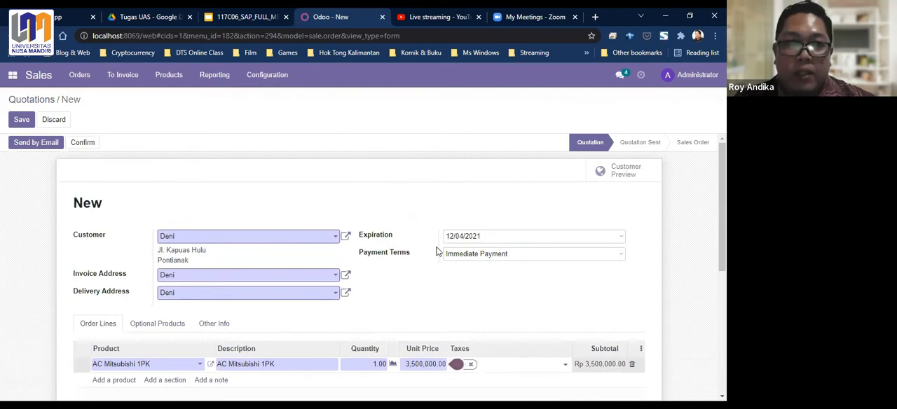
click(22, 121)
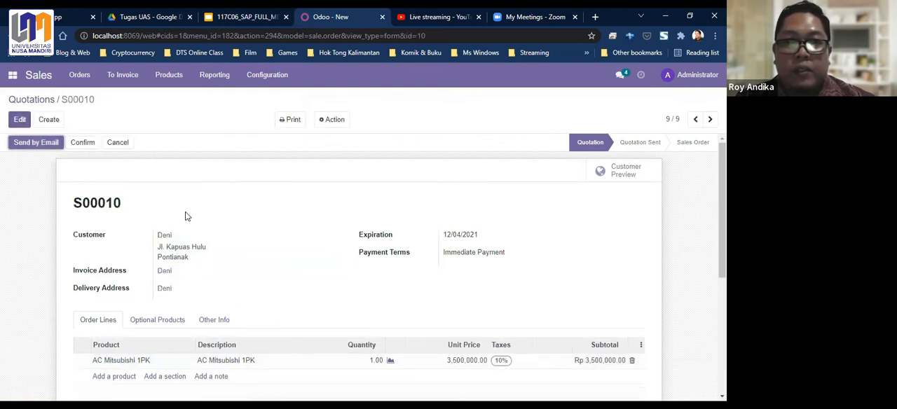
- Examine the saved quotation's customer details, order line and totals, and return to the quotations list
scroll(187, 215, down, 3)
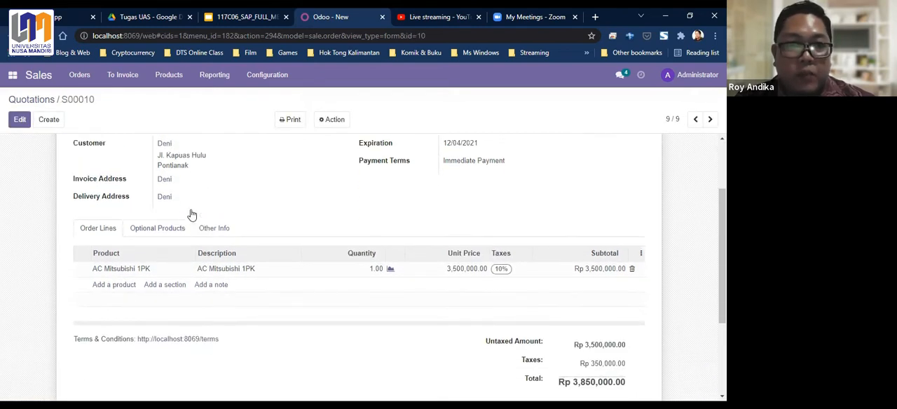
scroll(192, 214, up, 3)
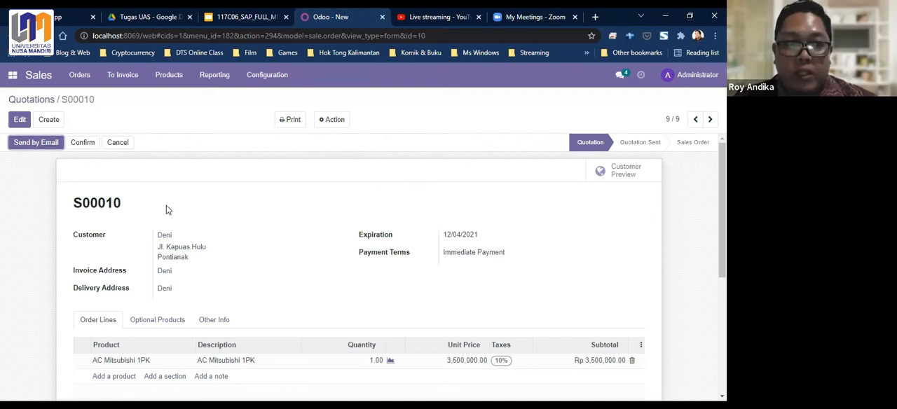
scroll(179, 202, down, 1)
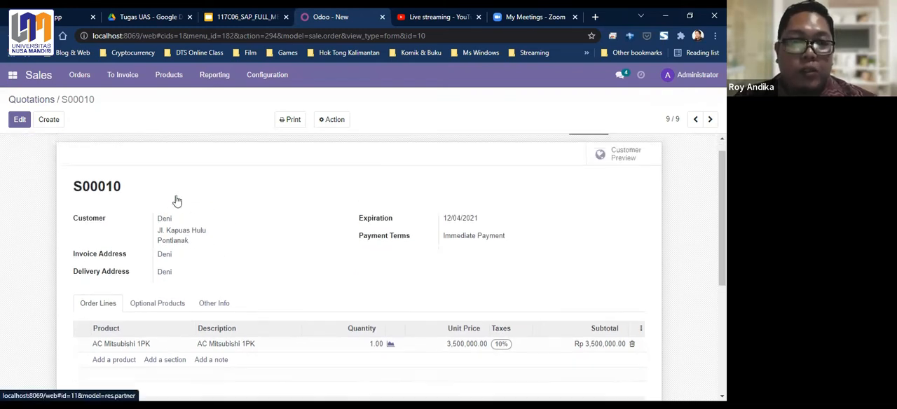
scroll(179, 202, up, 1)
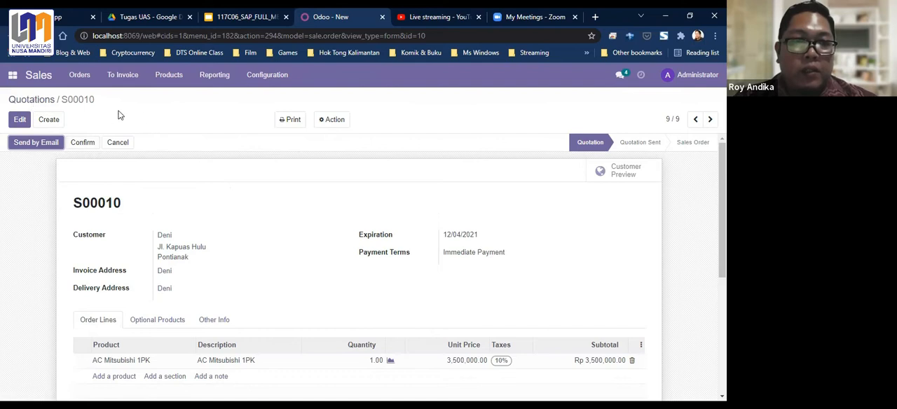
click(34, 99)
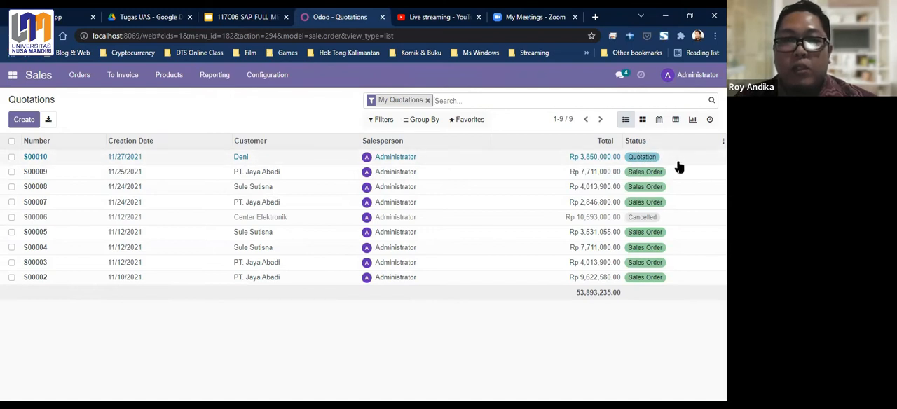
- Open the newly created quotation from the list and confirm it as a sales order
click(39, 158)
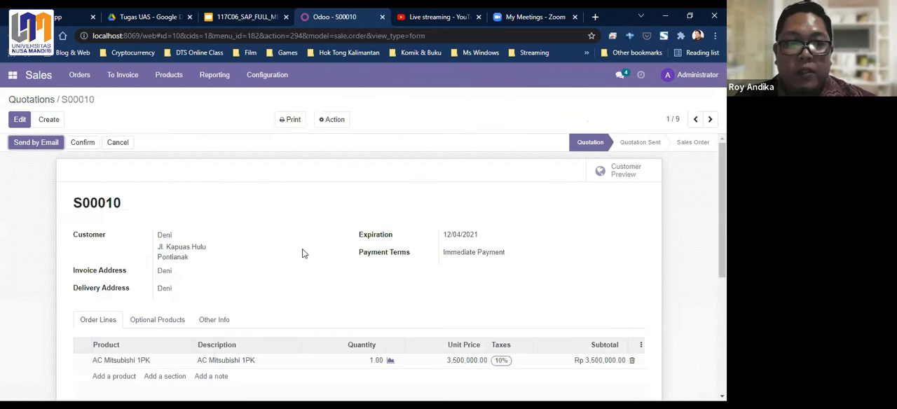
scroll(254, 225, down, 2)
scroll(255, 226, up, 2)
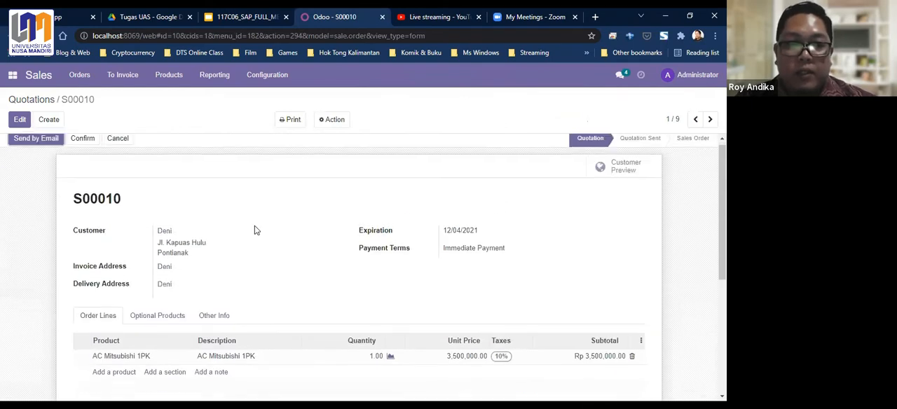
click(82, 143)
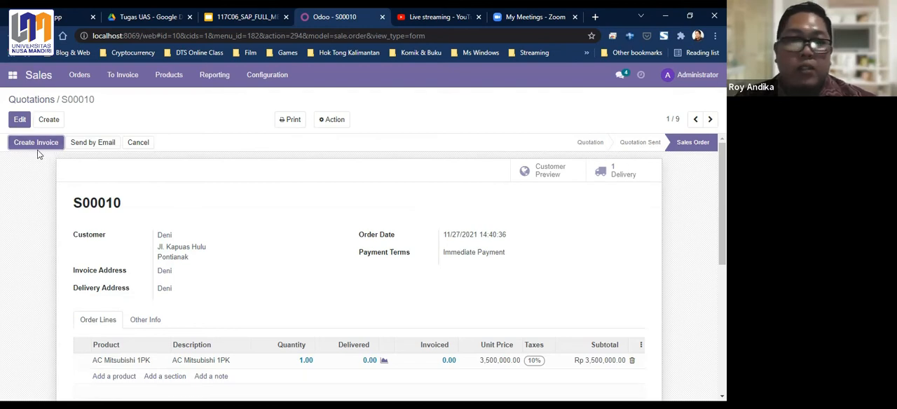
- Check the confirmed order's status in the quotations list and its entry in the sales orders list
click(33, 102)
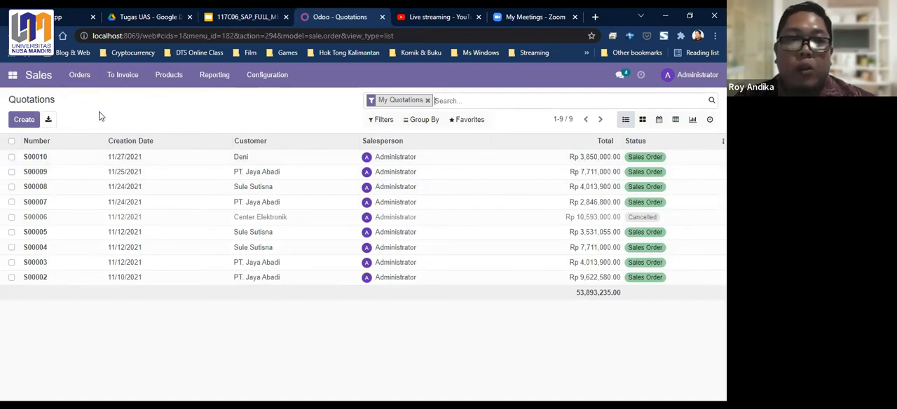
click(81, 77)
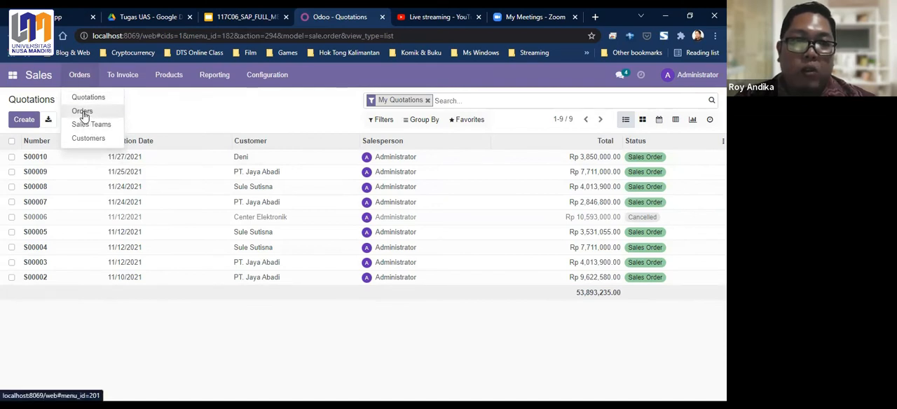
click(83, 113)
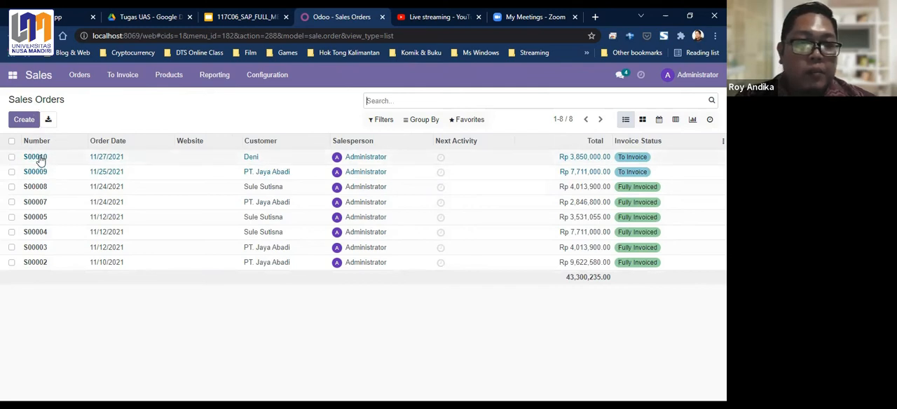
drag(38, 168, 60, 137)
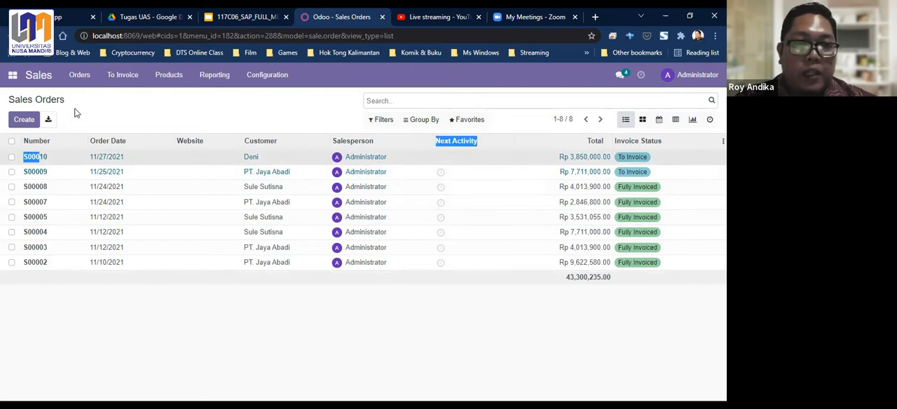
- Open the newest order from the sales orders list and review its customer details, order line and totals
click(52, 288)
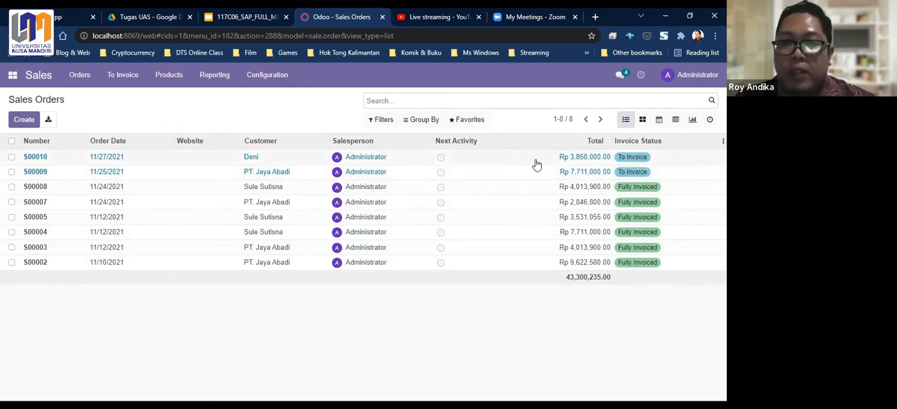
click(35, 157)
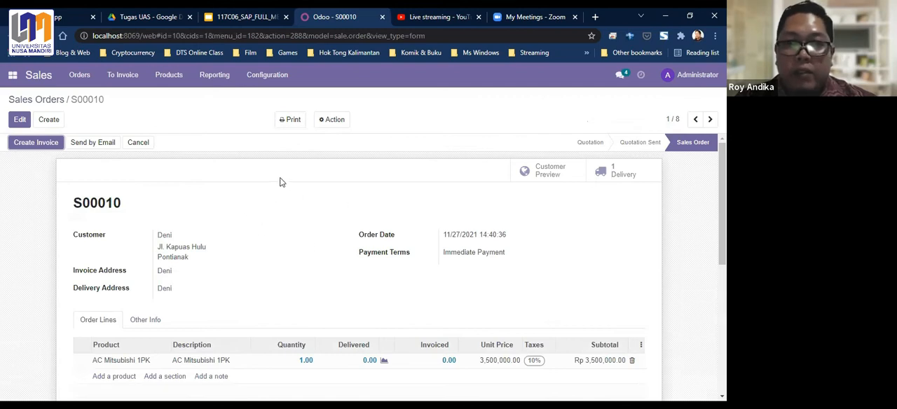
scroll(316, 216, down, 3)
scroll(314, 219, up, 2)
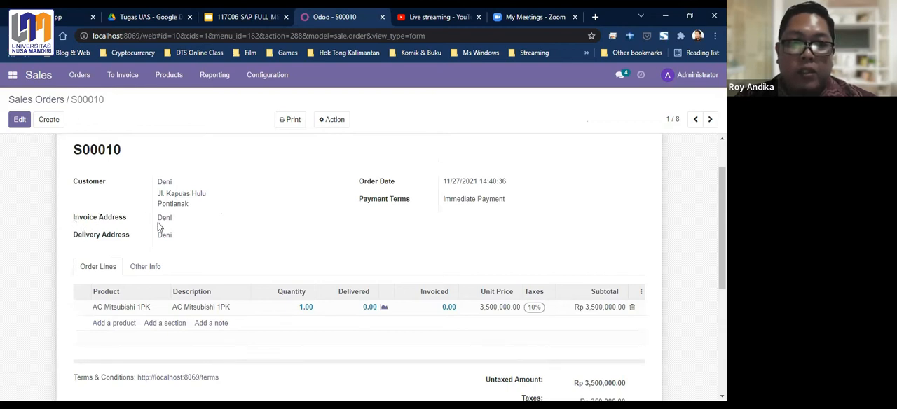
scroll(293, 213, down, 1)
scroll(323, 225, up, 3)
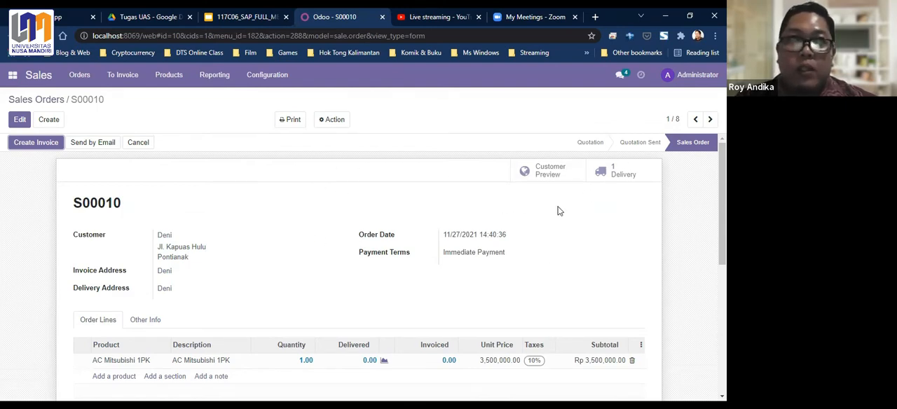
- Open the order's linked delivery and examine its scheduled date, product availability, source document and product line
click(614, 173)
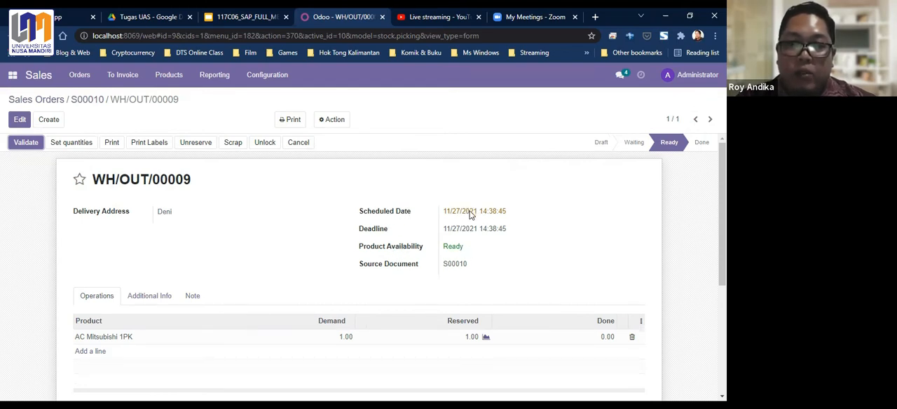
scroll(470, 215, down, 1)
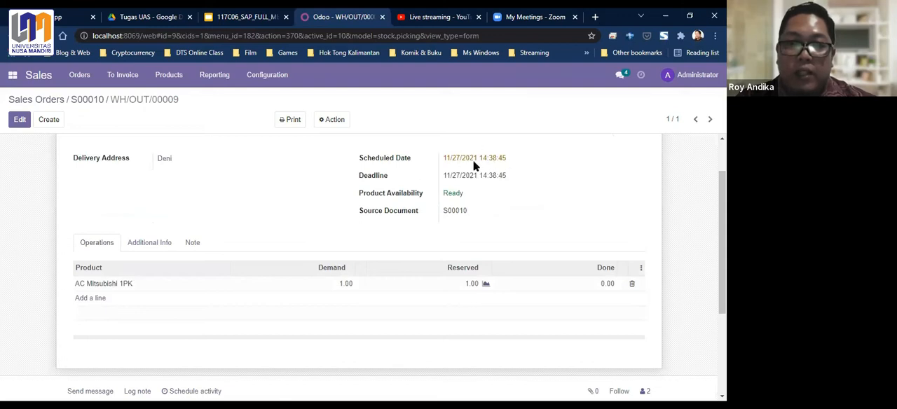
scroll(482, 163, down, 2)
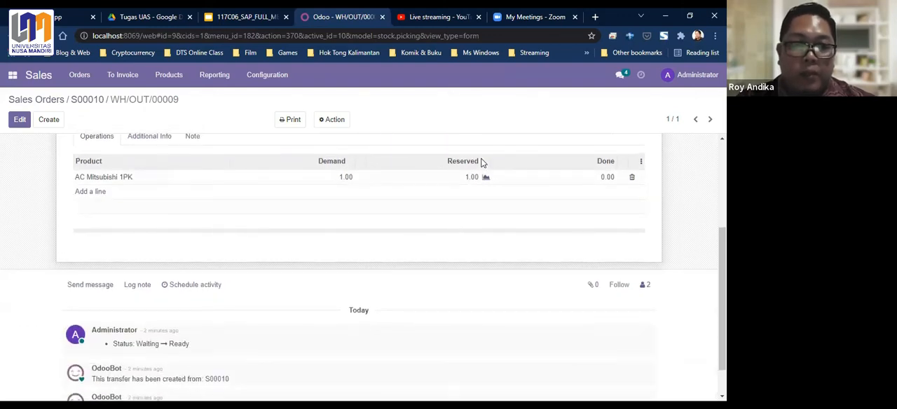
scroll(481, 162, up, 3)
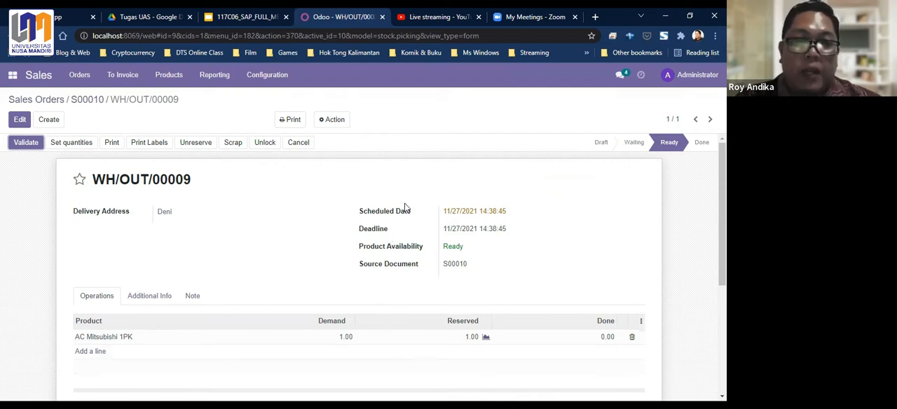
- Set the delivery's done quantity to 1.00 for AC Mitsubishi 1PK with Set quantities and check the product line
click(27, 144)
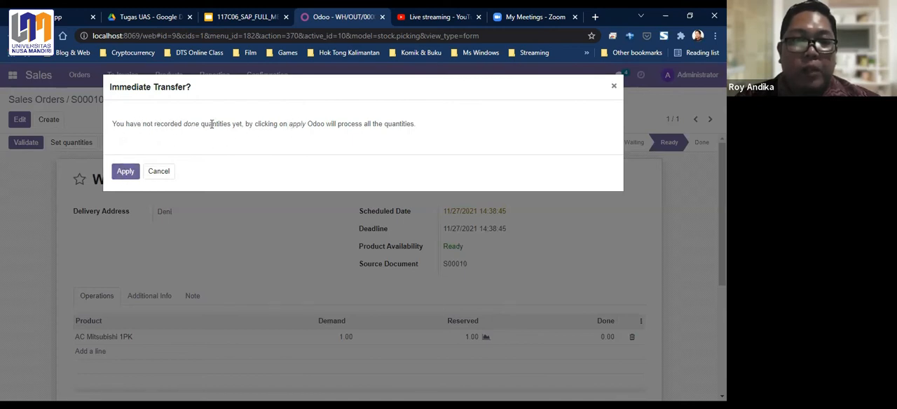
click(158, 173)
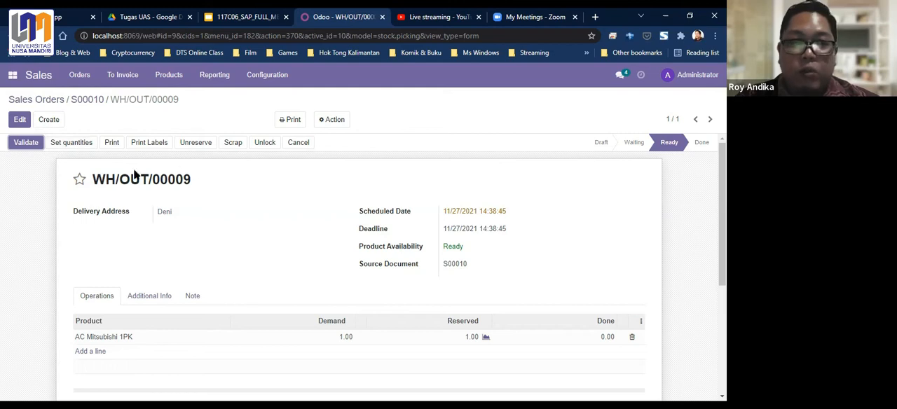
click(73, 148)
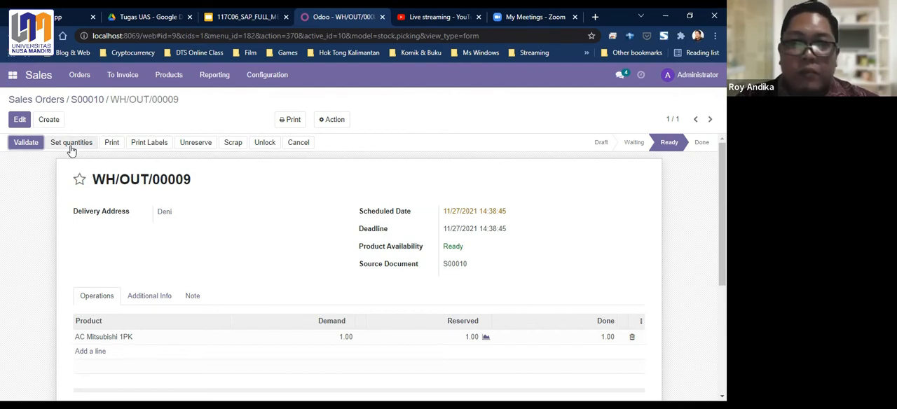
click(71, 148)
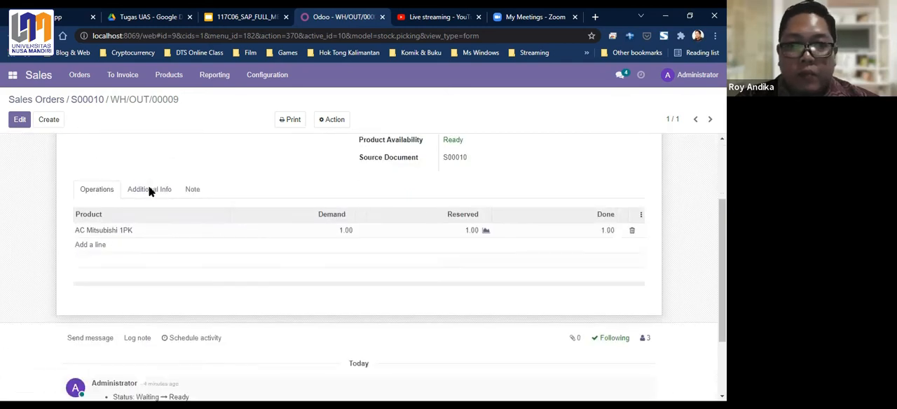
scroll(602, 223, up, 1)
scroll(394, 216, up, 1)
scroll(411, 210, down, 2)
scroll(607, 280, up, 1)
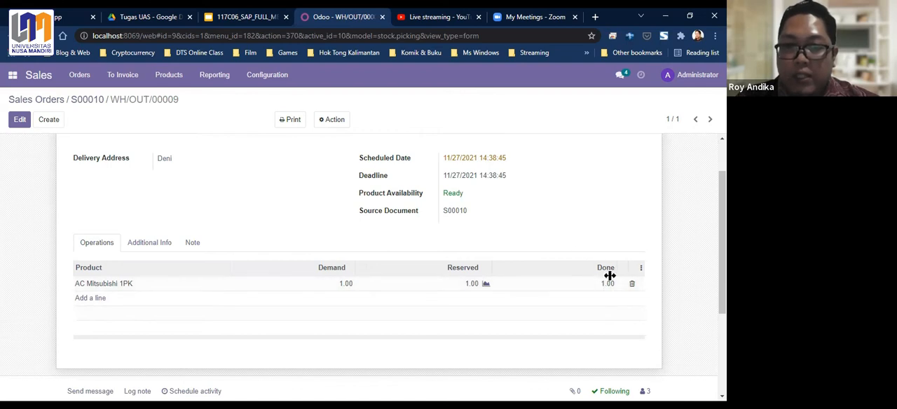
scroll(451, 242, up, 2)
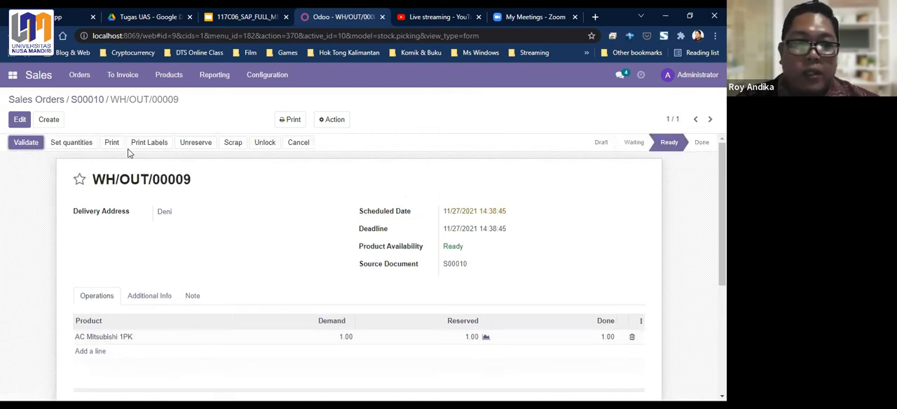
- Validate the delivery and review the completed transfer's dates and quantities
click(26, 144)
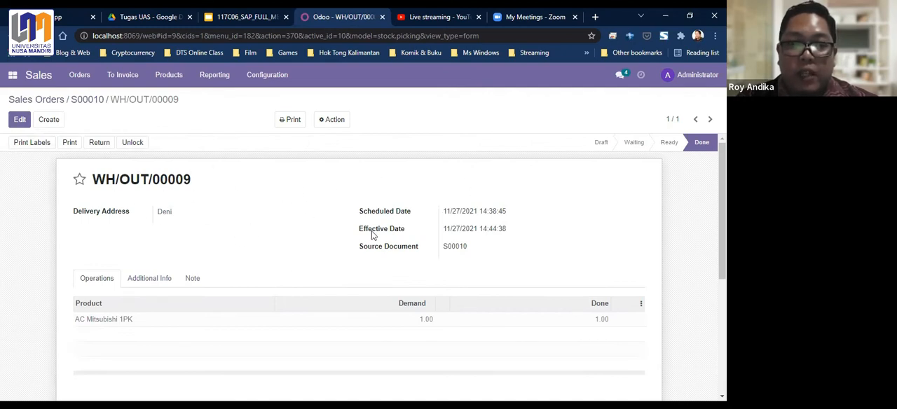
scroll(172, 277, down, 2)
scroll(156, 268, up, 2)
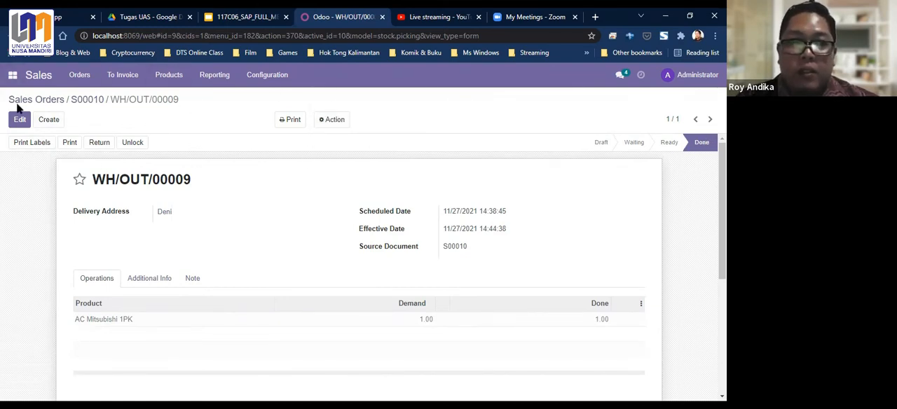
- Open the newest order from the Orders to Invoice list and review its ordered, delivered and invoiced quantities and totals
click(75, 77)
click(76, 77)
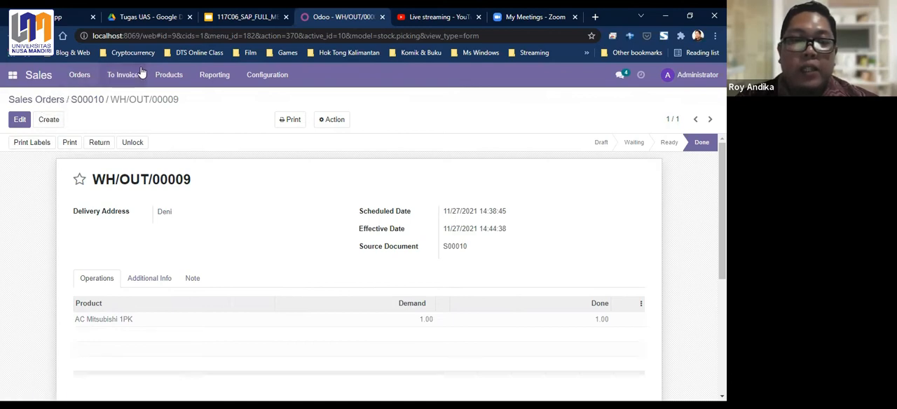
click(79, 76)
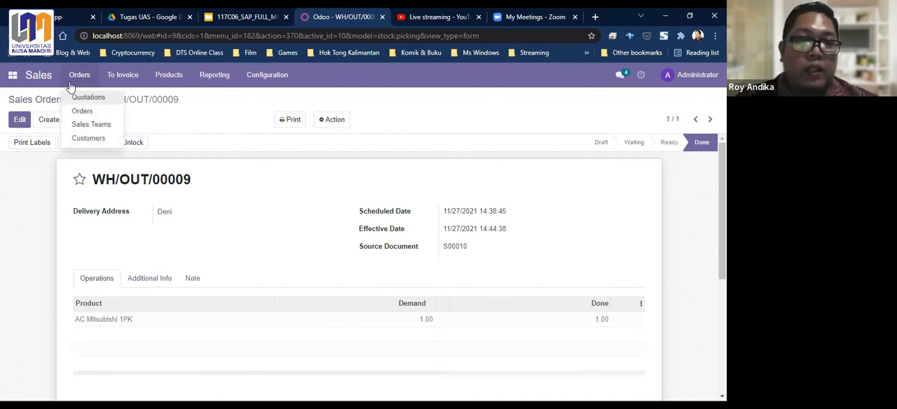
mouse_move(112, 77)
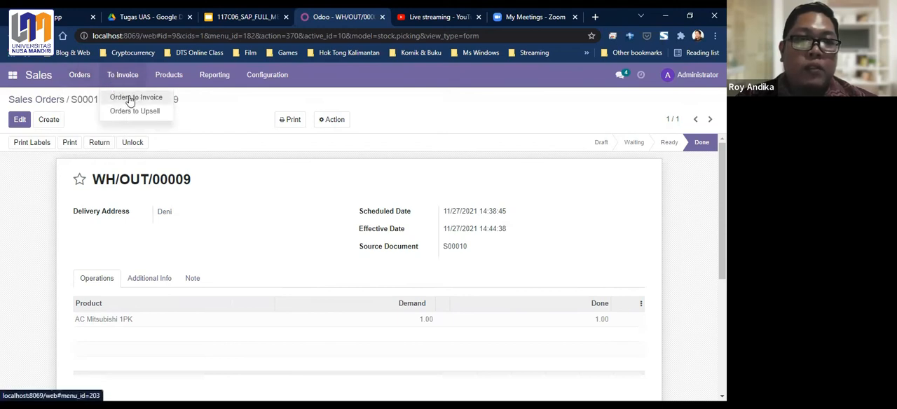
click(129, 98)
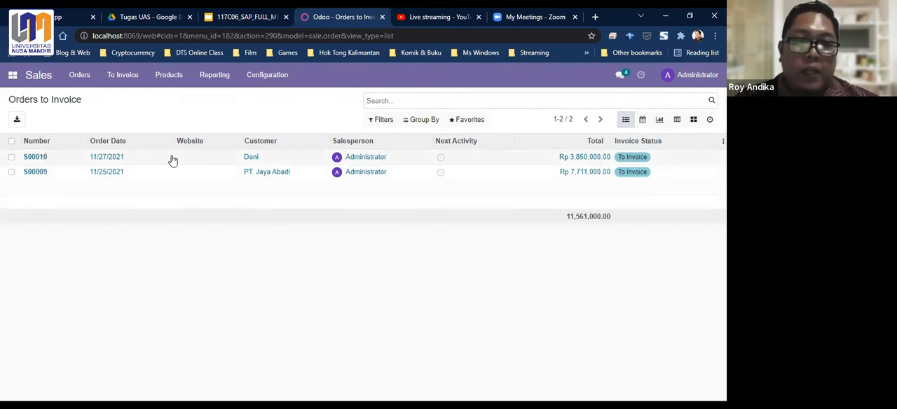
click(36, 157)
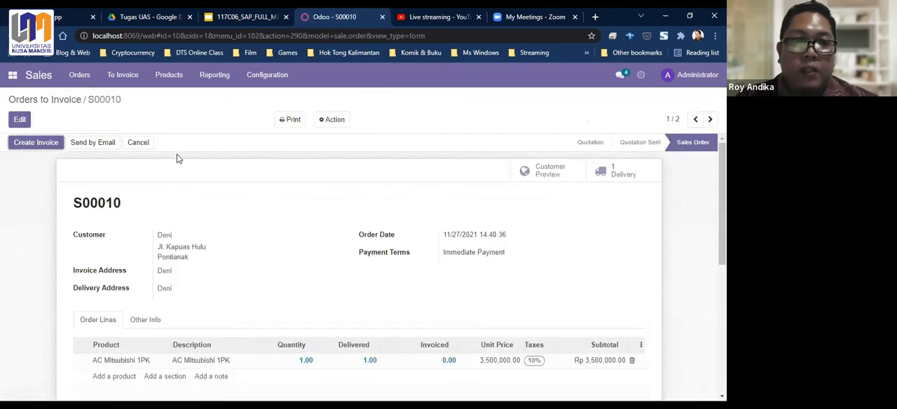
scroll(208, 180, down, 1)
scroll(208, 180, up, 1)
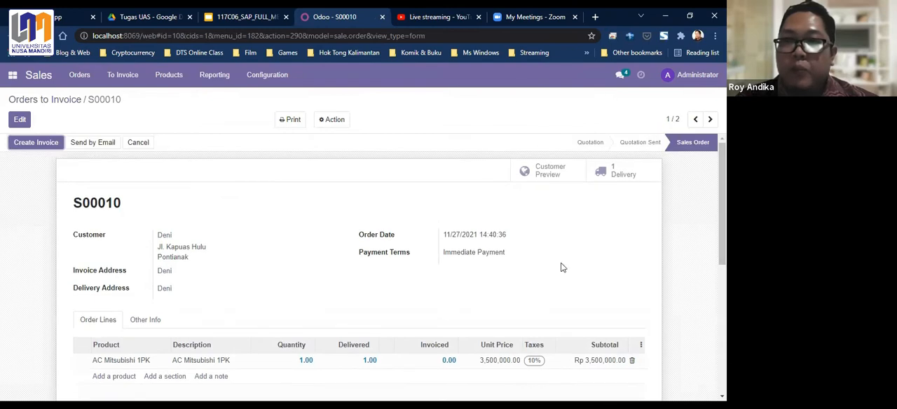
scroll(297, 172, down, 5)
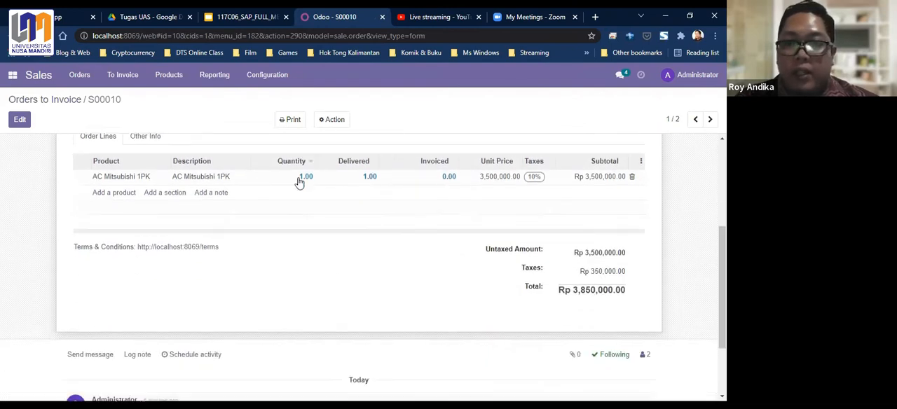
scroll(299, 191, up, 5)
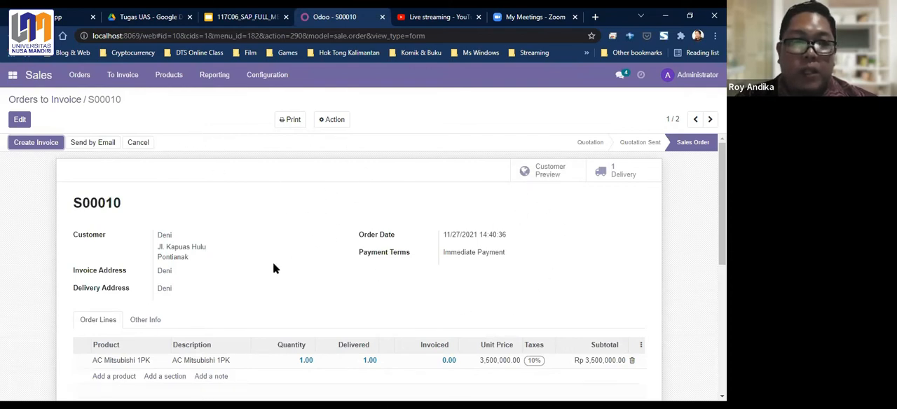
- Create a regular invoice from the sales order and view the resulting draft
click(26, 145)
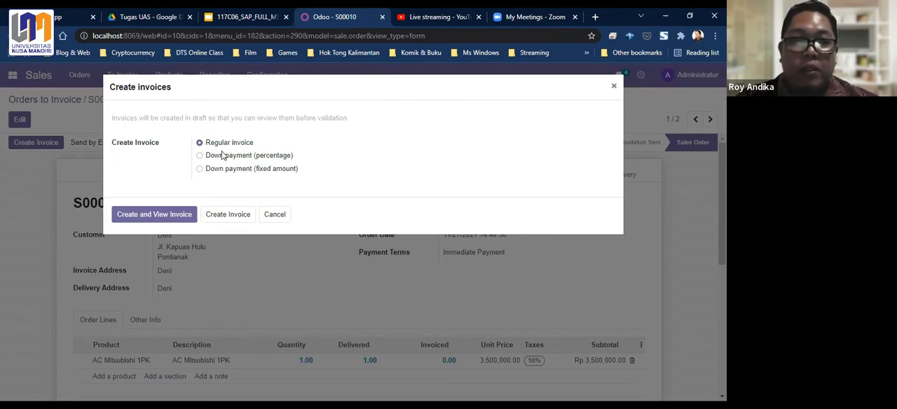
click(158, 218)
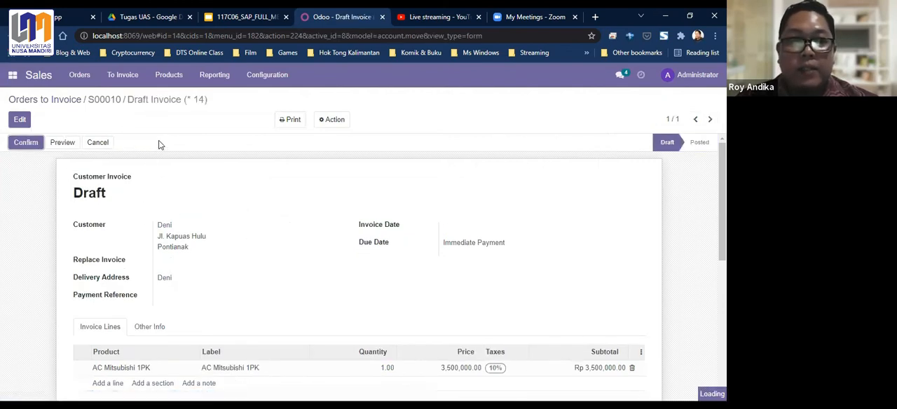
scroll(74, 172, down, 3)
scroll(75, 173, up, 3)
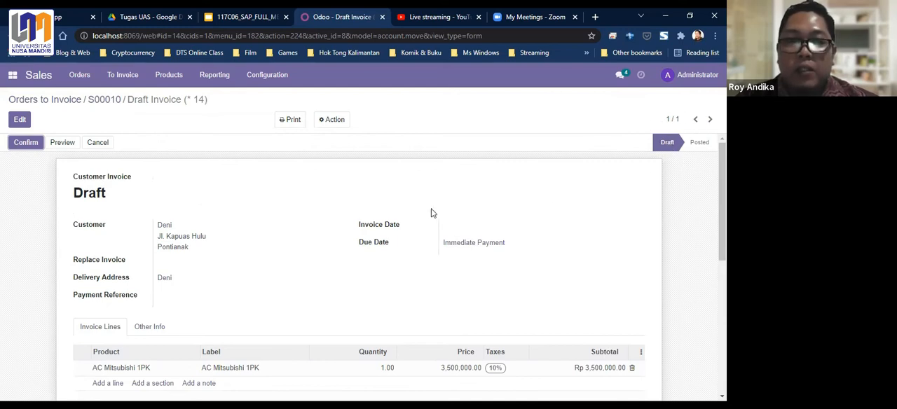
- Examine the draft invoice's customer details, payment terms, AC Mitsubishi 1PK line, taxes and total
scroll(692, 211, down, 3)
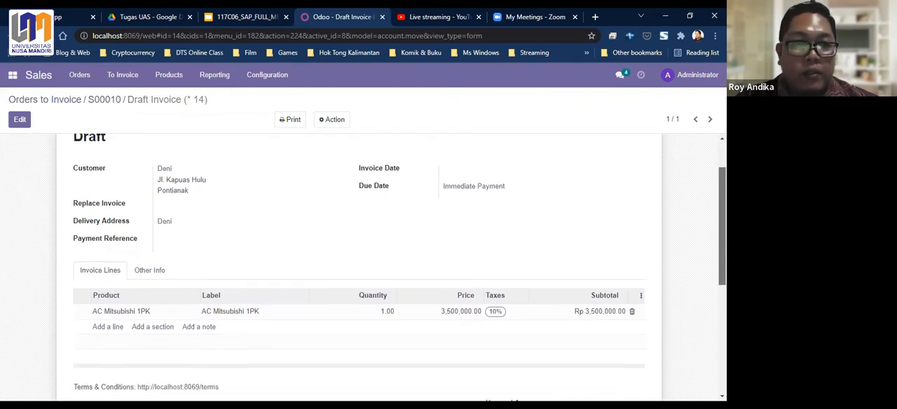
scroll(168, 262, up, 1)
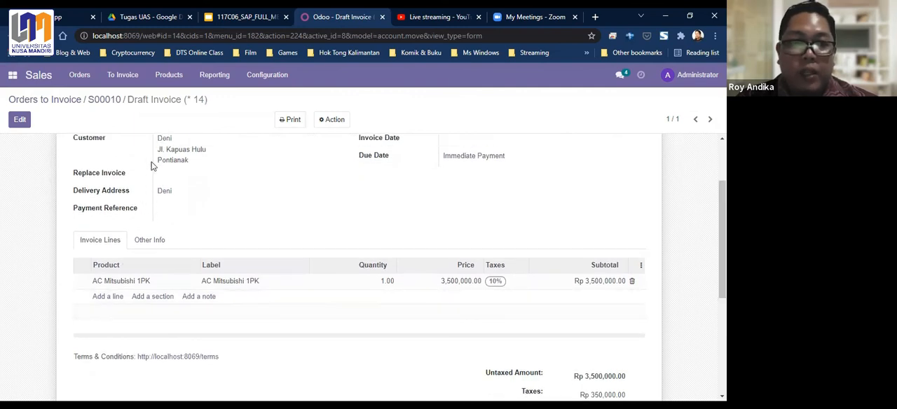
scroll(116, 188, up, 2)
scroll(359, 217, down, 2)
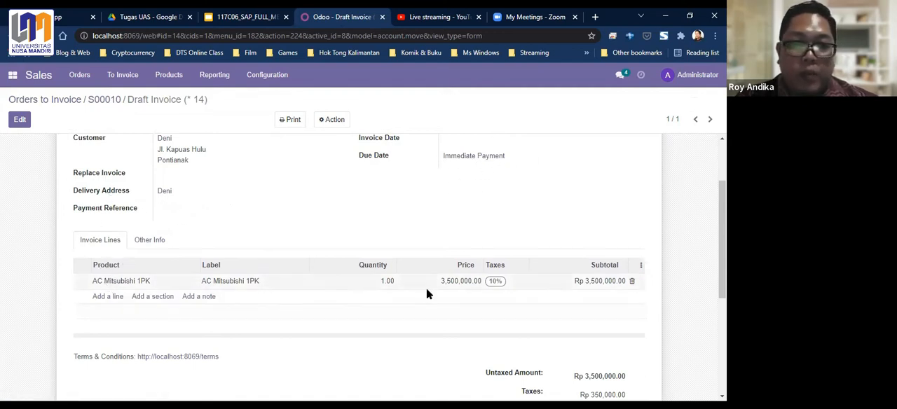
scroll(504, 275, down, 1)
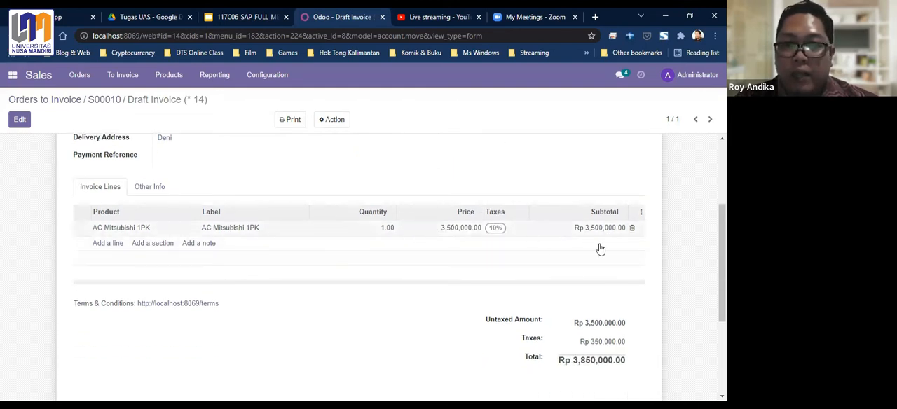
mouse_move(537, 345)
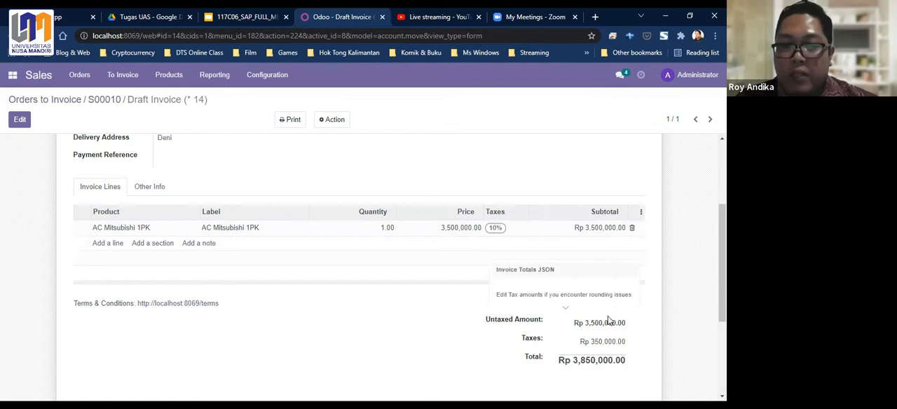
scroll(609, 321, down, 1)
scroll(415, 304, up, 4)
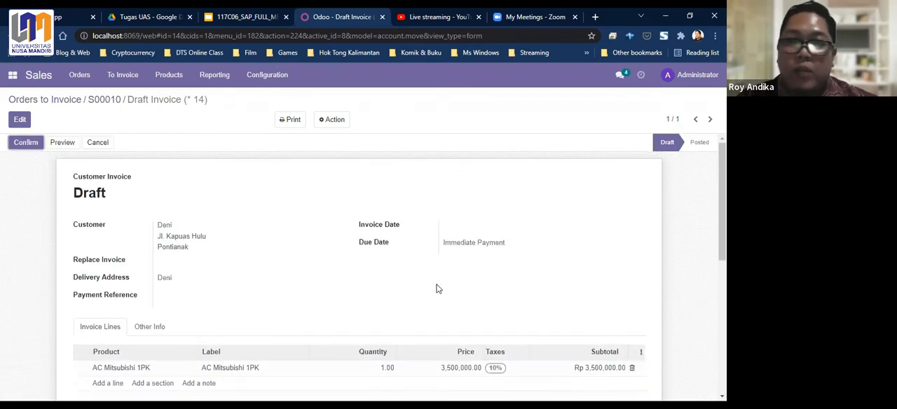
- Confirm the draft customer invoice and check the posted invoice's date, payment reference and invoice line
click(25, 144)
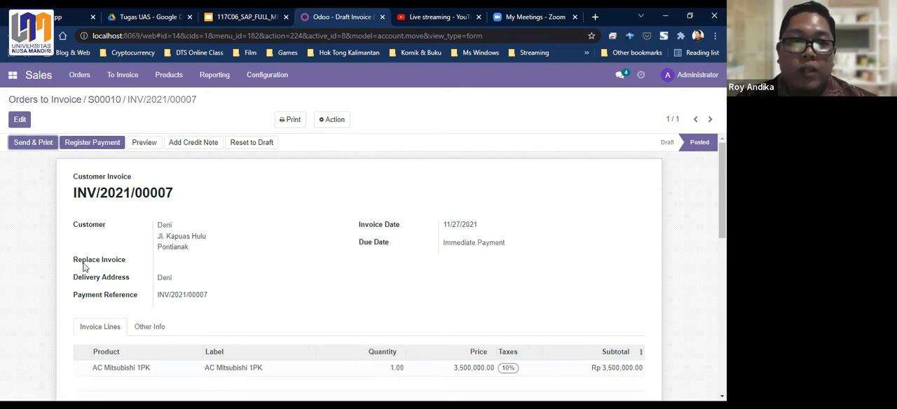
scroll(140, 209, down, 2)
scroll(139, 217, up, 2)
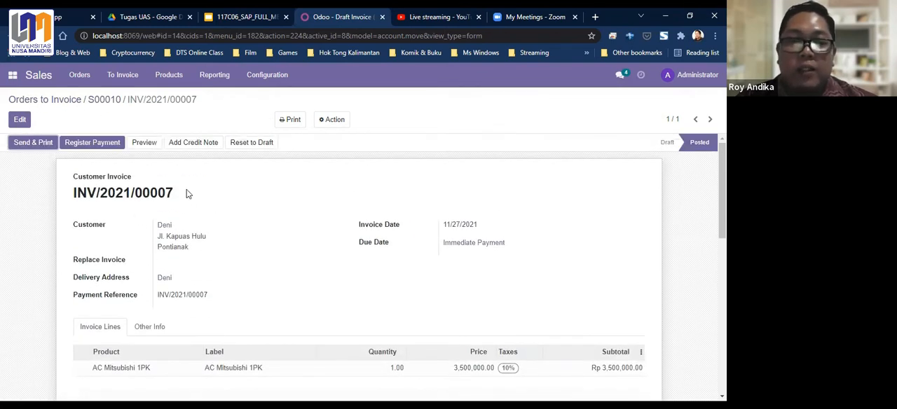
- Open the Sales Analysis report and view it as bar, line and pie charts and as a pivot table
click(82, 75)
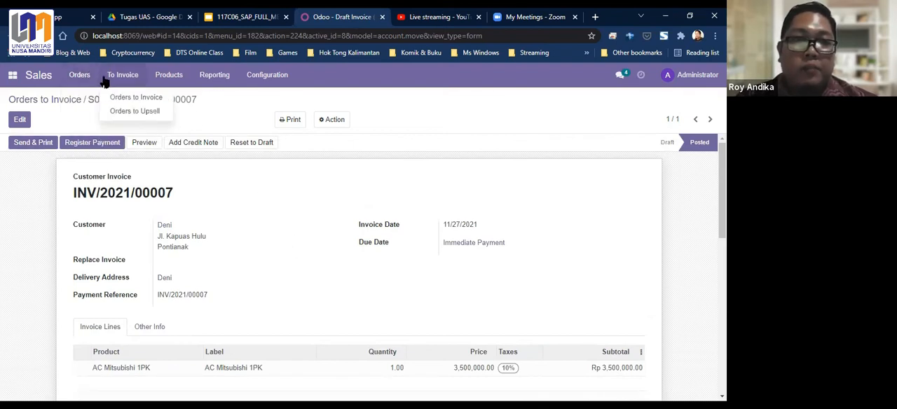
mouse_move(181, 81)
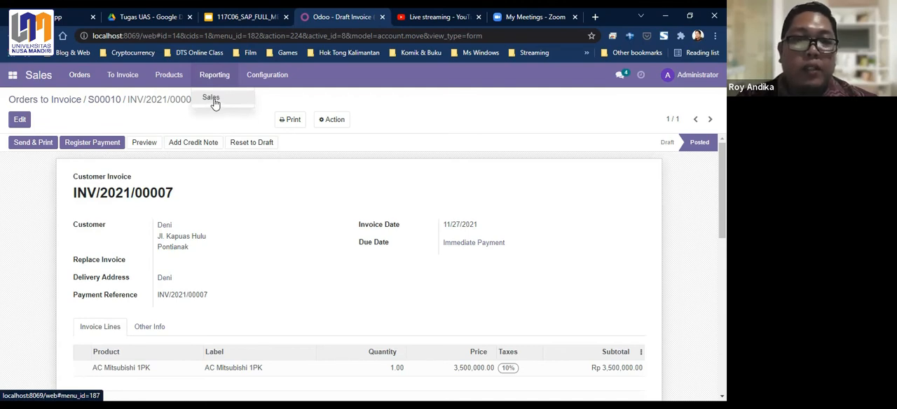
click(215, 101)
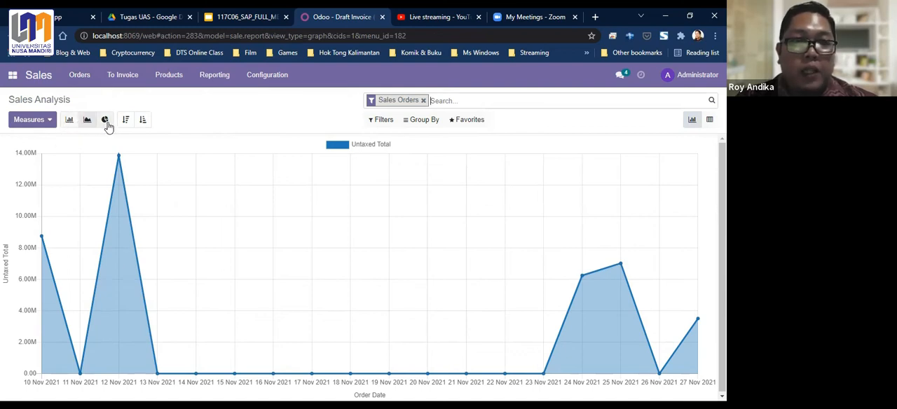
click(69, 122)
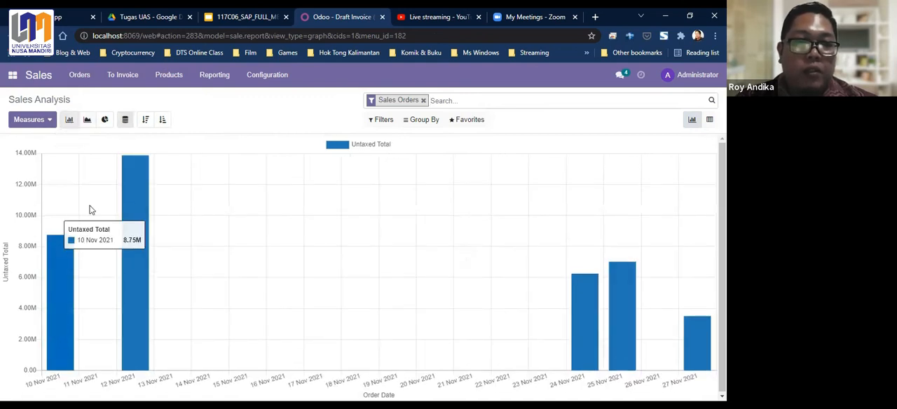
click(86, 122)
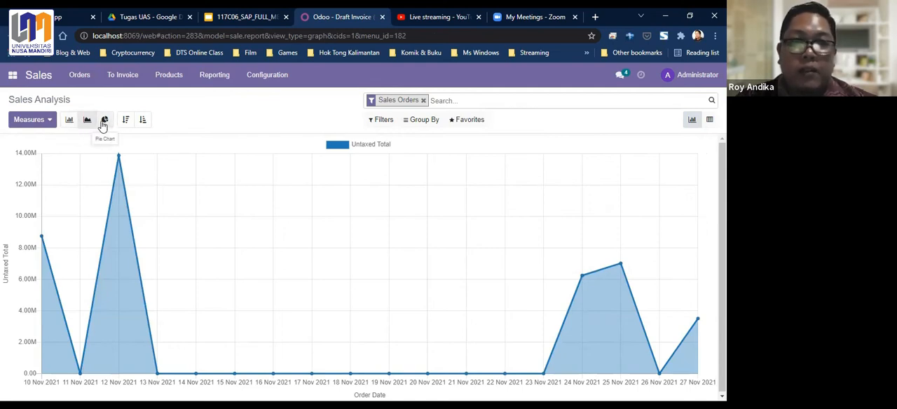
click(104, 120)
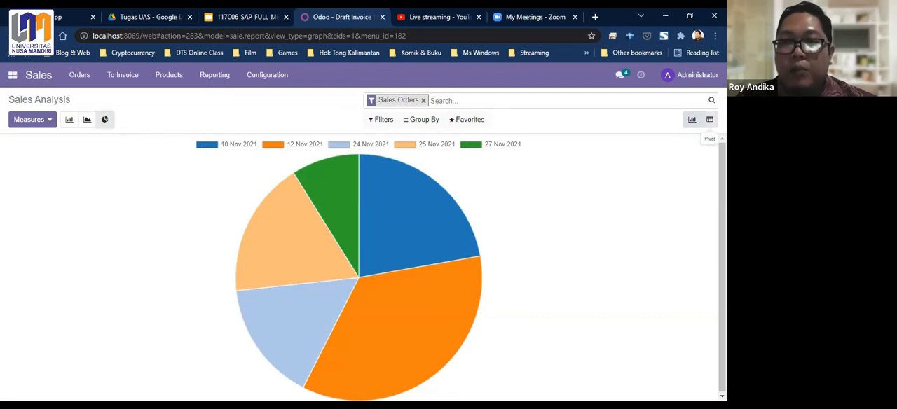
click(710, 120)
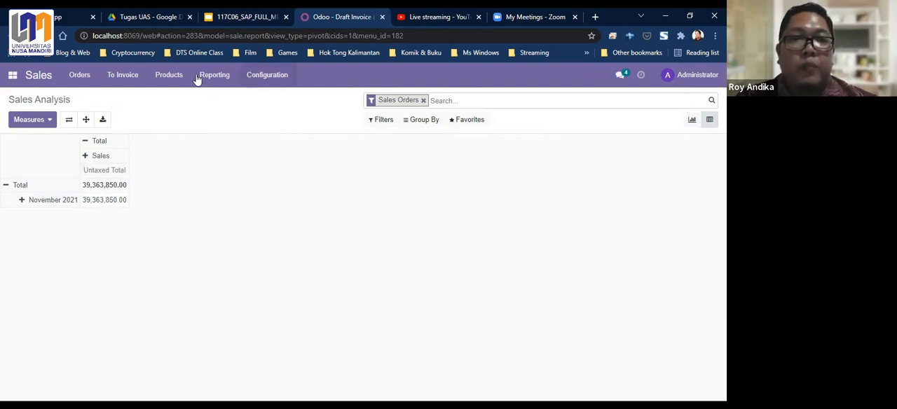
click(13, 75)
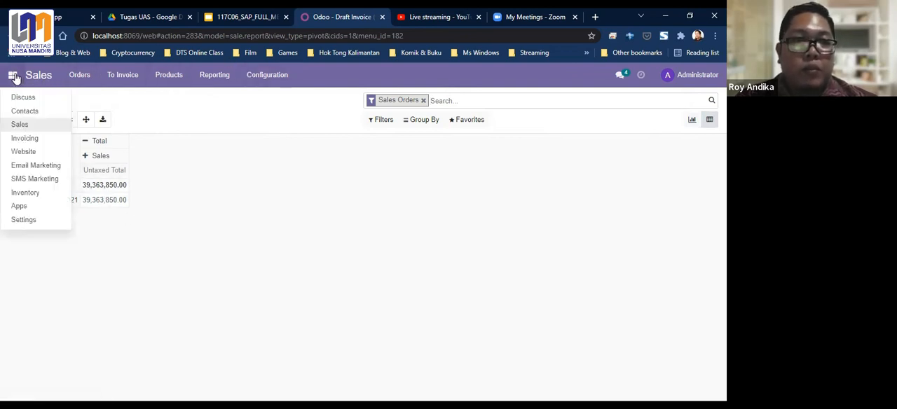
click(68, 78)
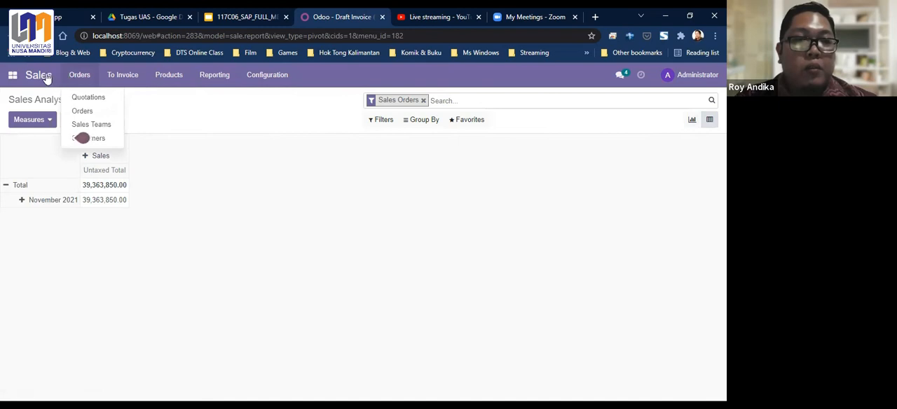
click(168, 75)
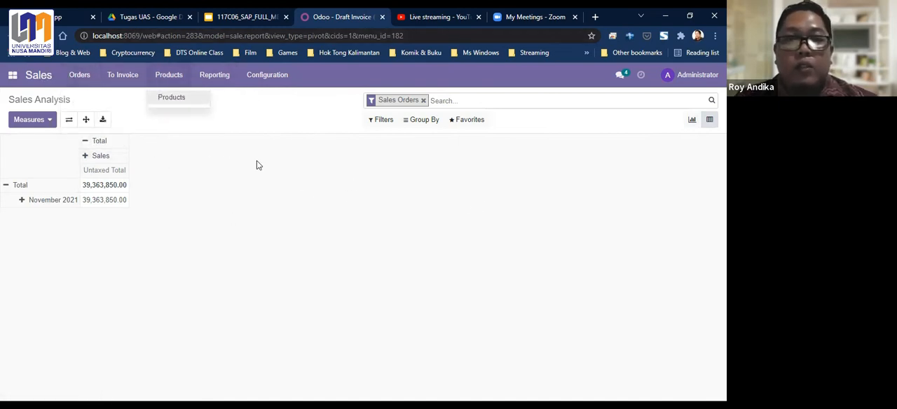
click(79, 77)
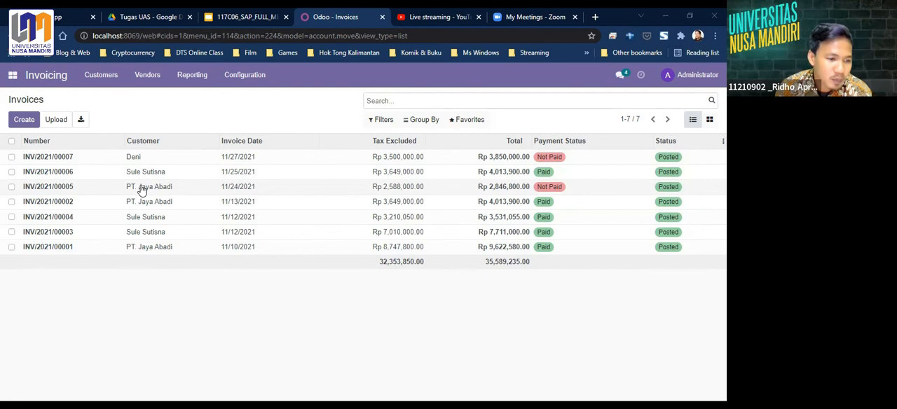
- Open the unpaid customer invoice dated 11/27/2021 and register its full payment through the Cash journal
click(68, 161)
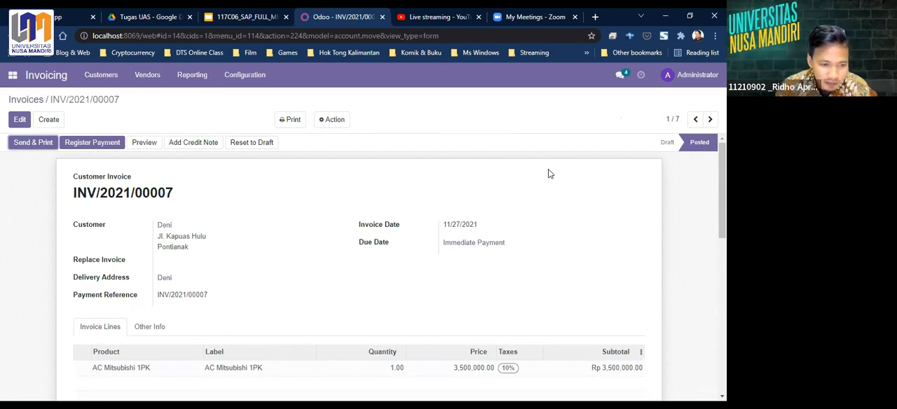
scroll(548, 173, down, 2)
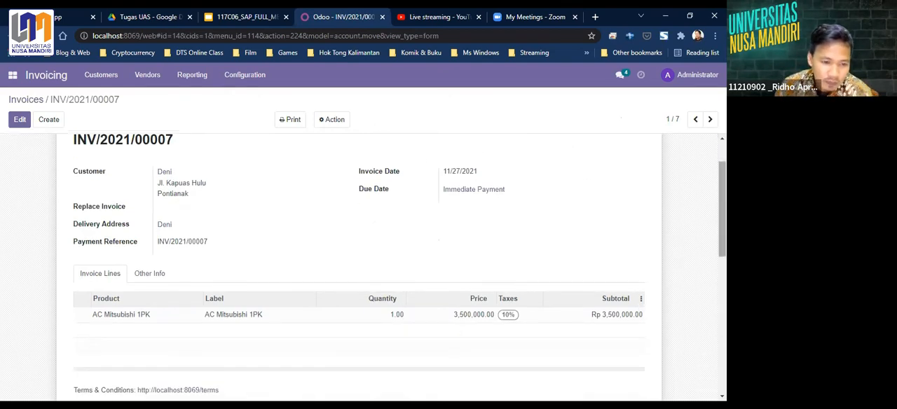
scroll(544, 167, up, 1)
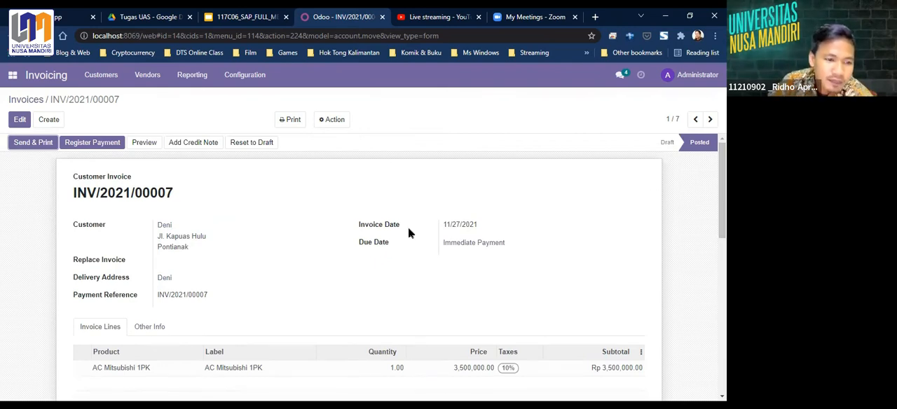
click(93, 143)
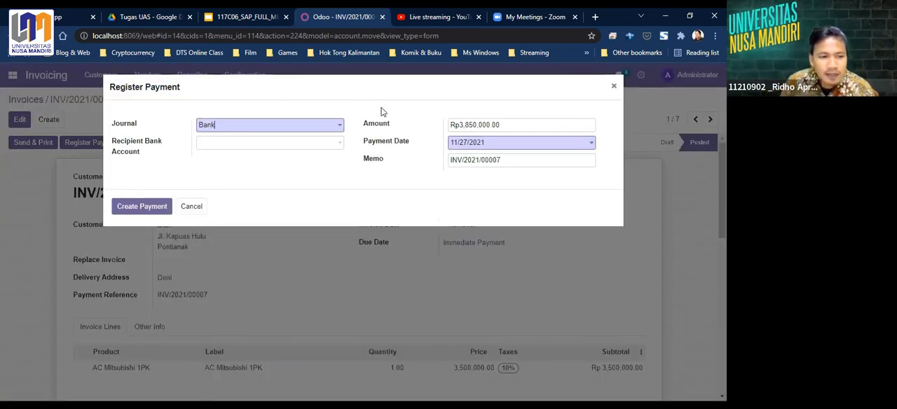
click(334, 130)
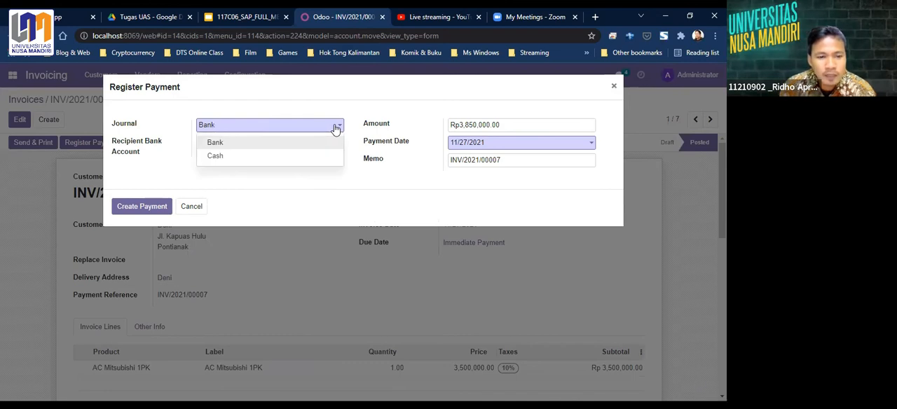
click(257, 156)
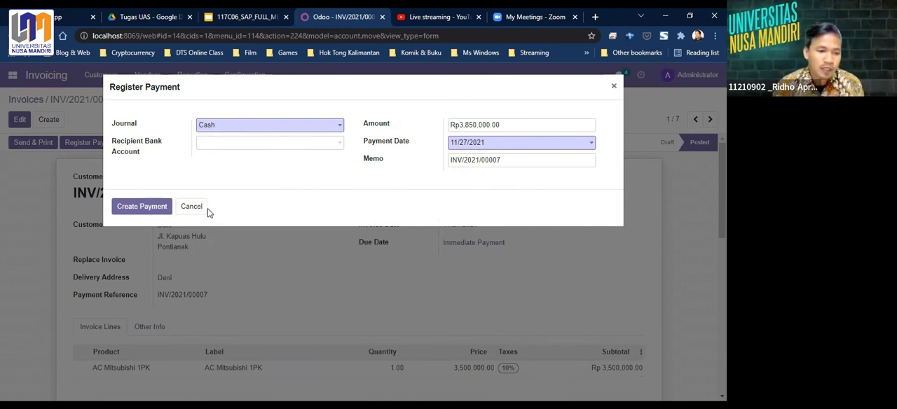
click(142, 208)
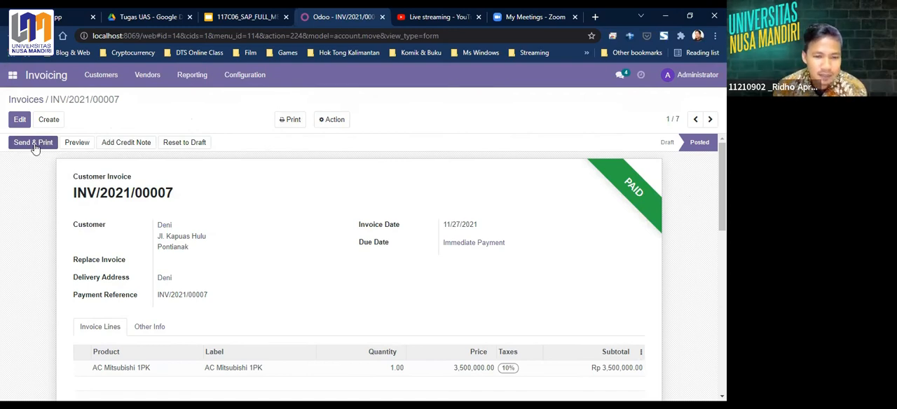
- Preview the paid invoice in the customer portal and look through its header, product line and amounts
click(78, 144)
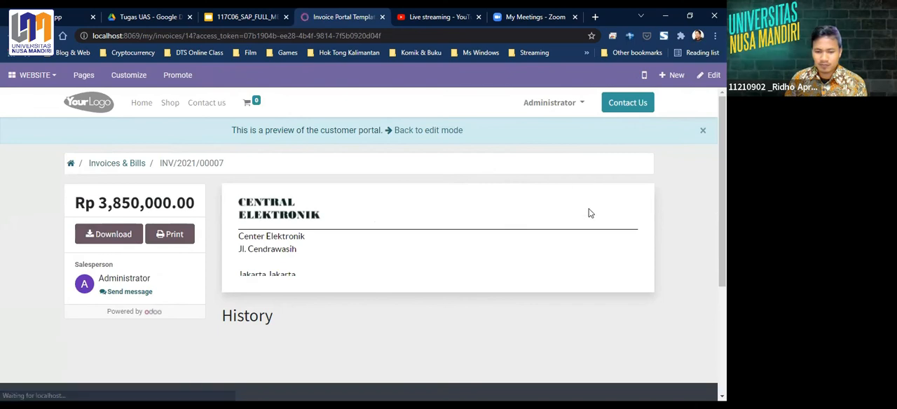
drag(722, 137, 723, 155)
click(702, 133)
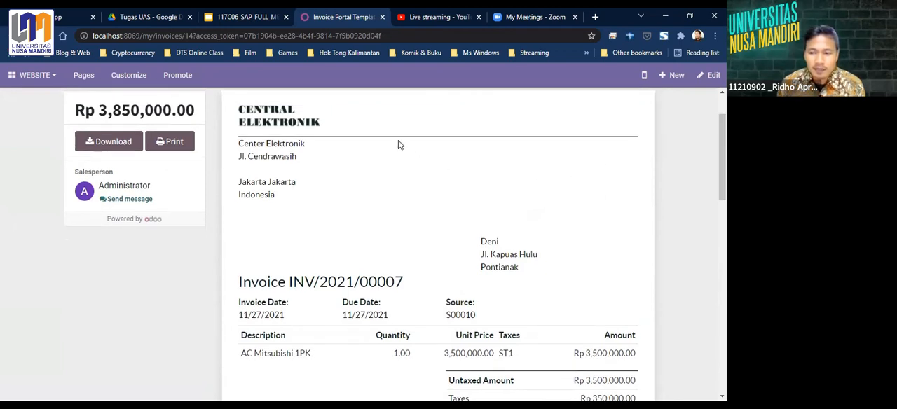
- Return to the Invoicing list of invoices and check the payment status of the newest one
click(51, 80)
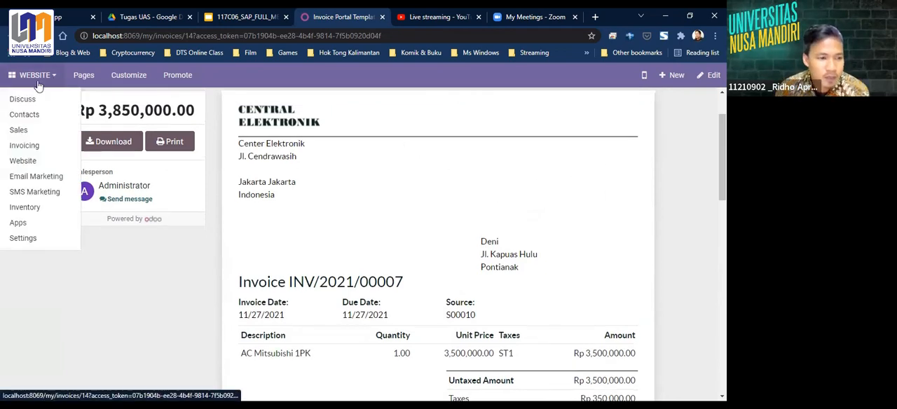
click(28, 148)
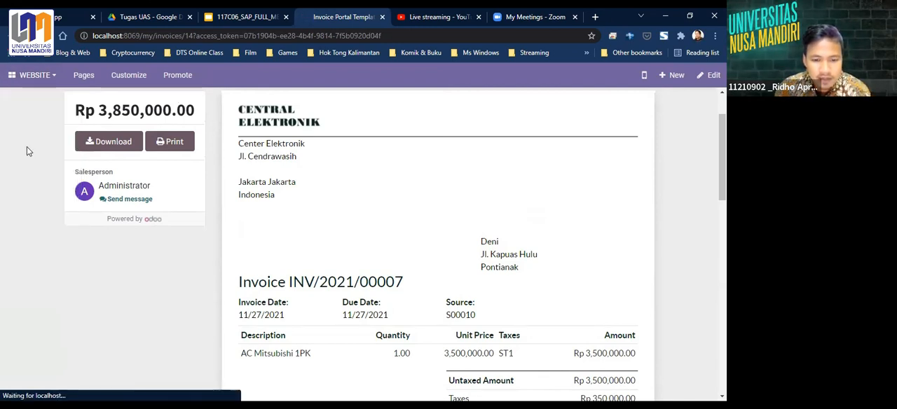
click(48, 85)
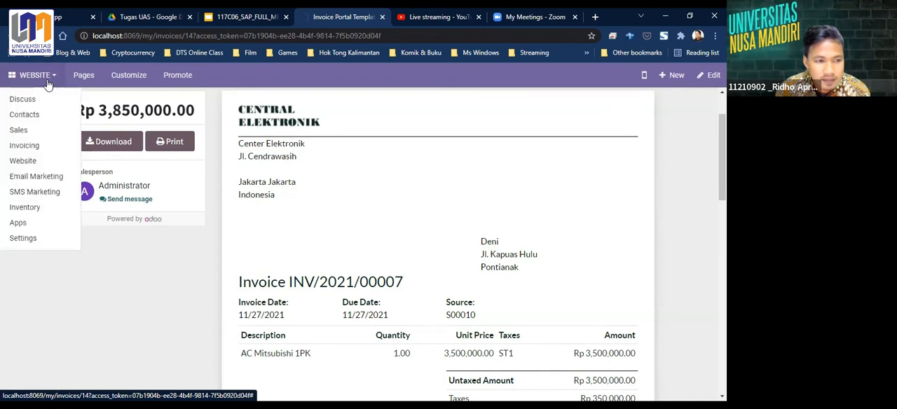
click(21, 148)
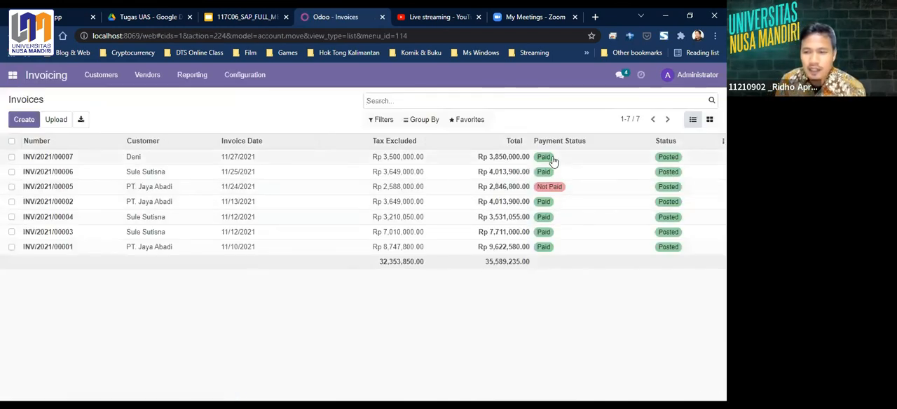
click(12, 157)
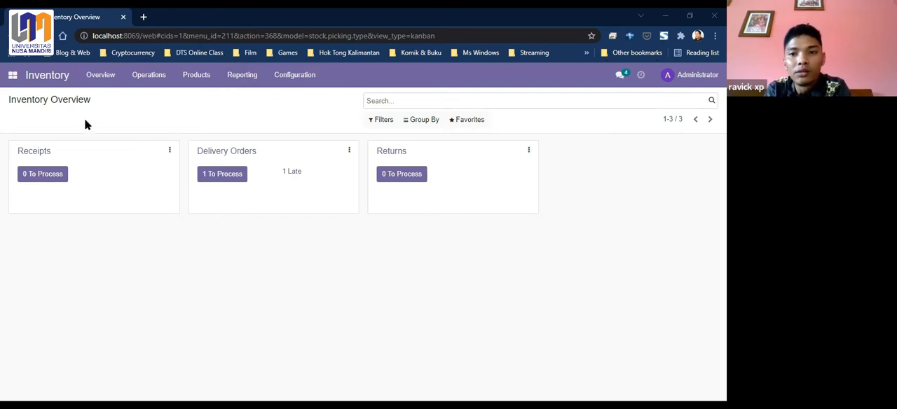
- Review the Inventory overview of receipts, delivery orders and returns, and open the list of transfers
click(100, 82)
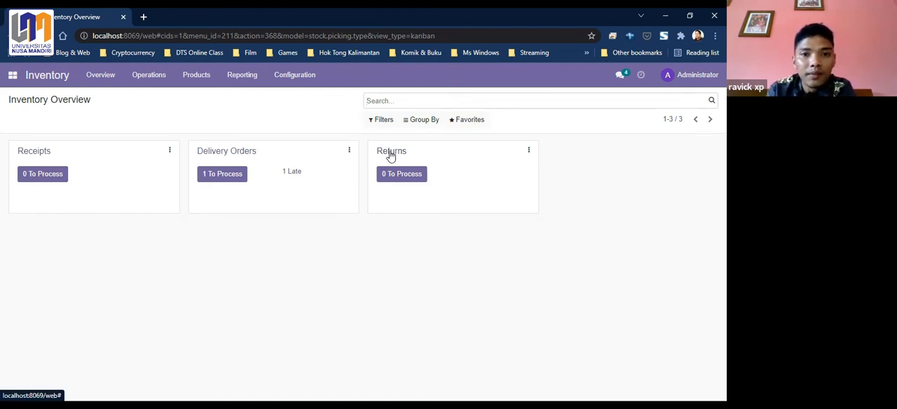
click(149, 83)
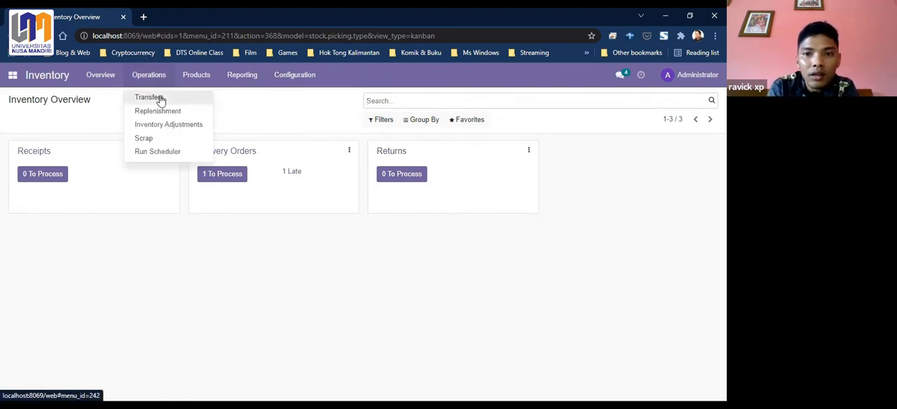
click(160, 99)
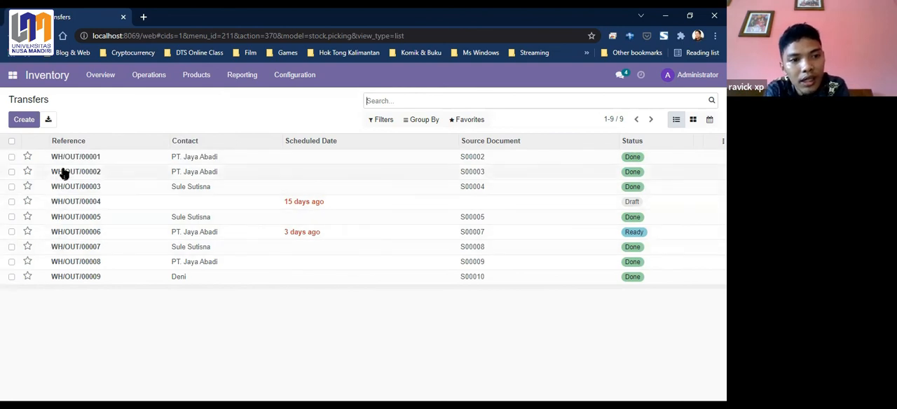
click(24, 120)
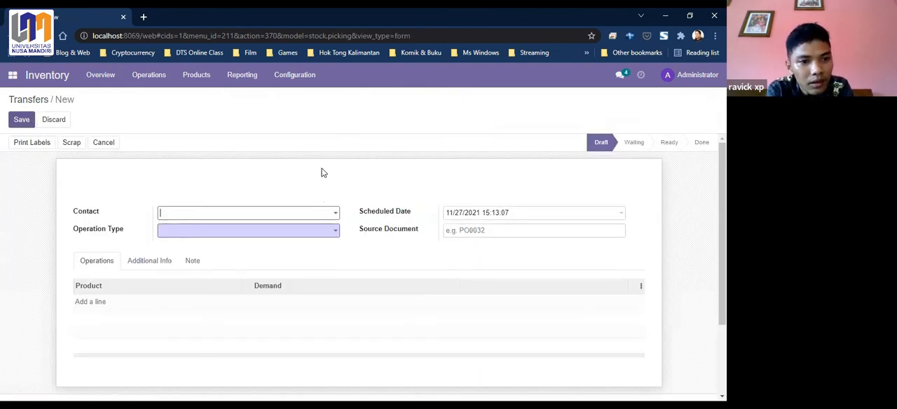
click(334, 214)
click(336, 232)
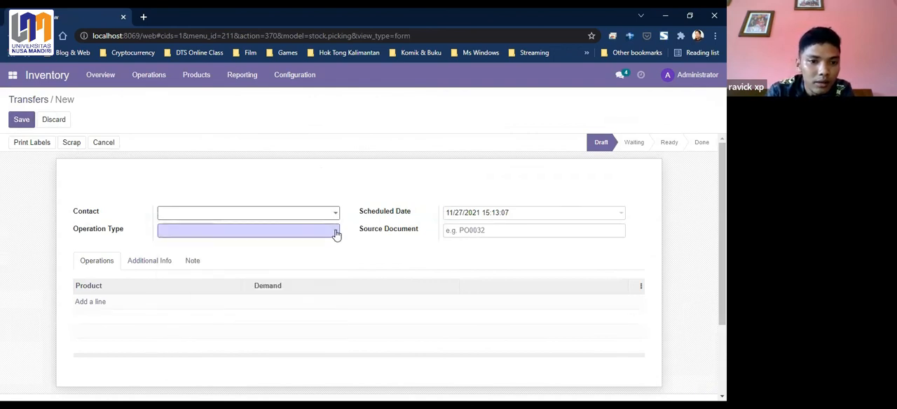
click(336, 232)
click(512, 232)
click(468, 250)
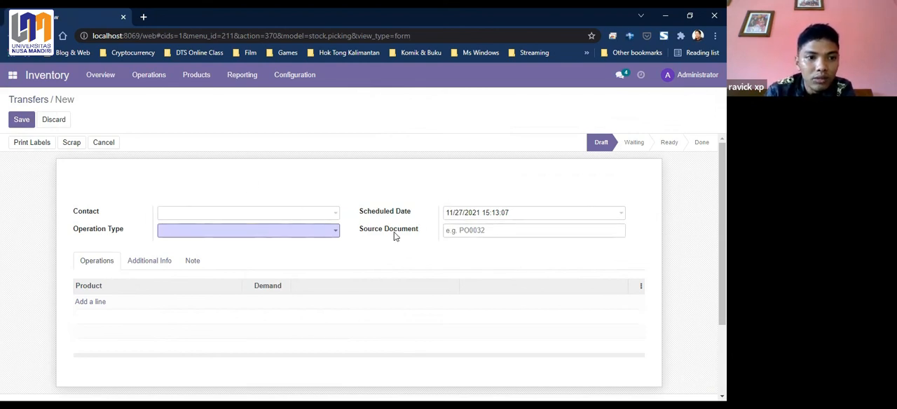
click(53, 121)
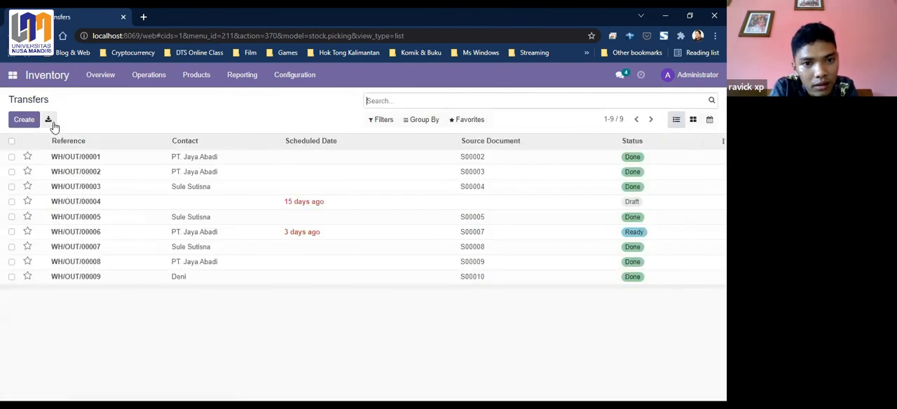
- In the inventory adjustments, set the counted quantity of AC Polytron 2PK to 1.00 and keep the change
click(157, 82)
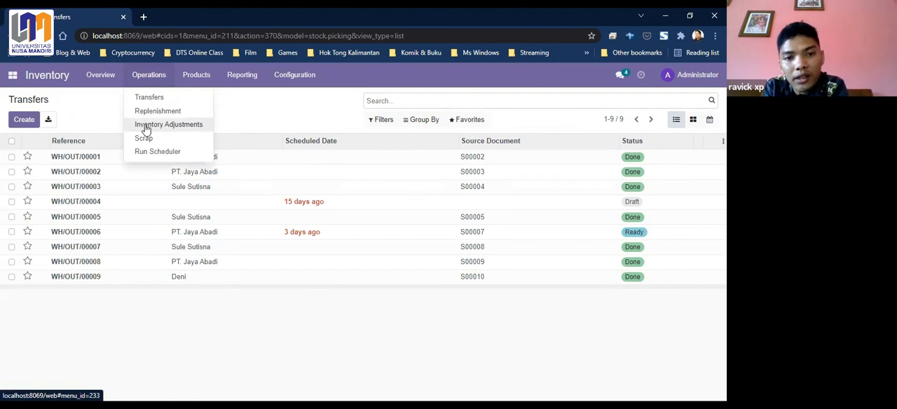
click(146, 127)
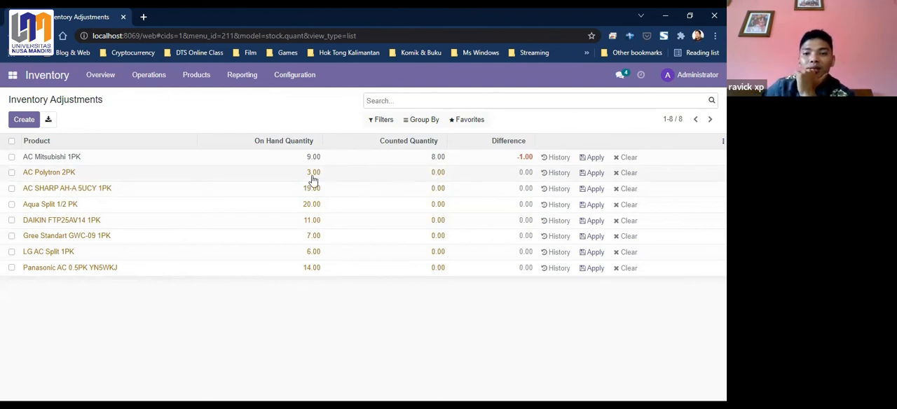
click(435, 177)
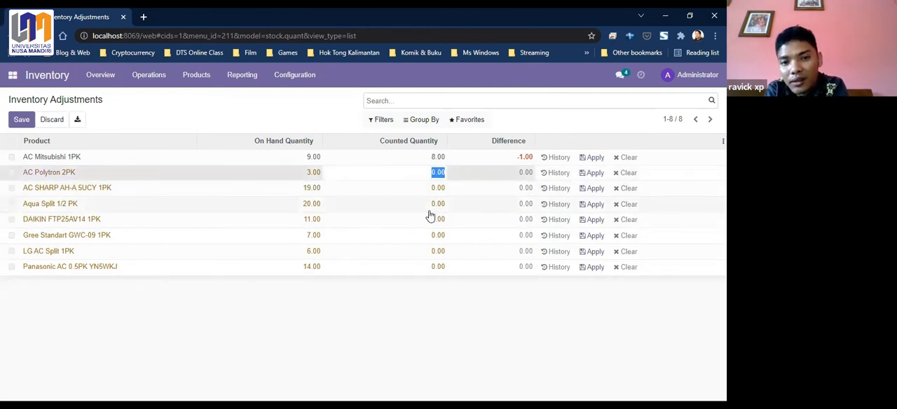
click(436, 177)
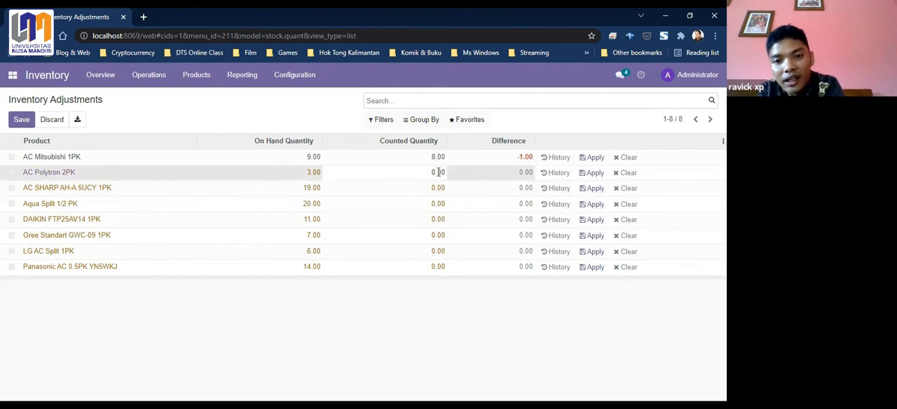
drag(431, 175, 450, 178)
text(1)
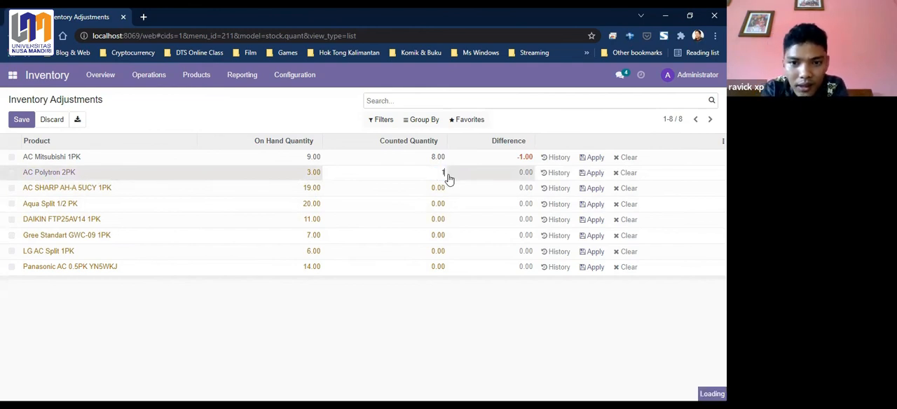
click(450, 185)
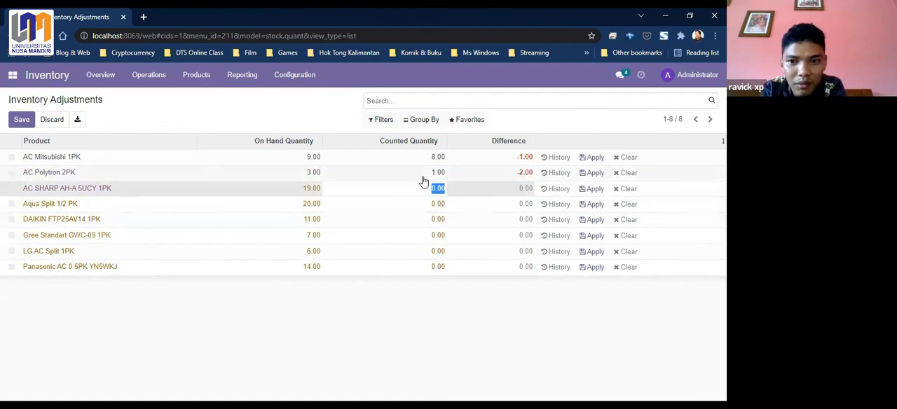
click(10, 173)
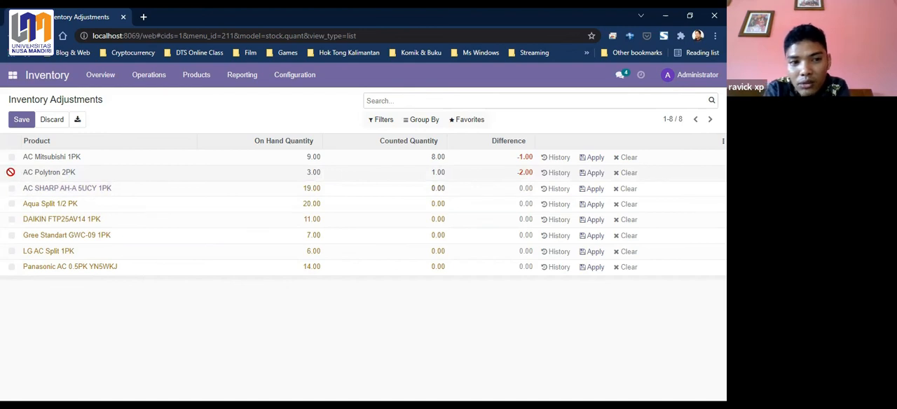
click(150, 176)
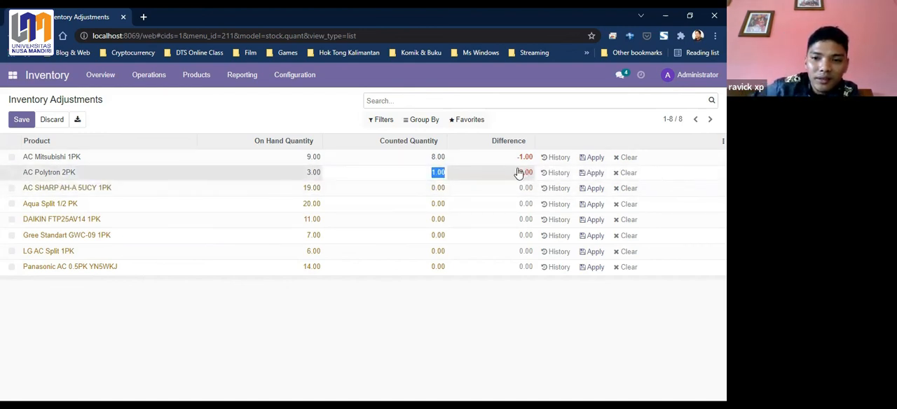
click(495, 340)
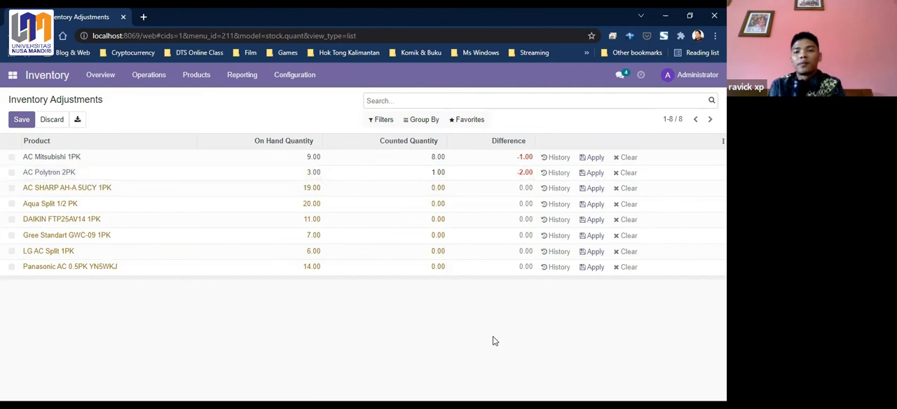
- Create a new scrap order for DAIKIN FTP25AV14 1PK with a quantity of 1.00
click(141, 79)
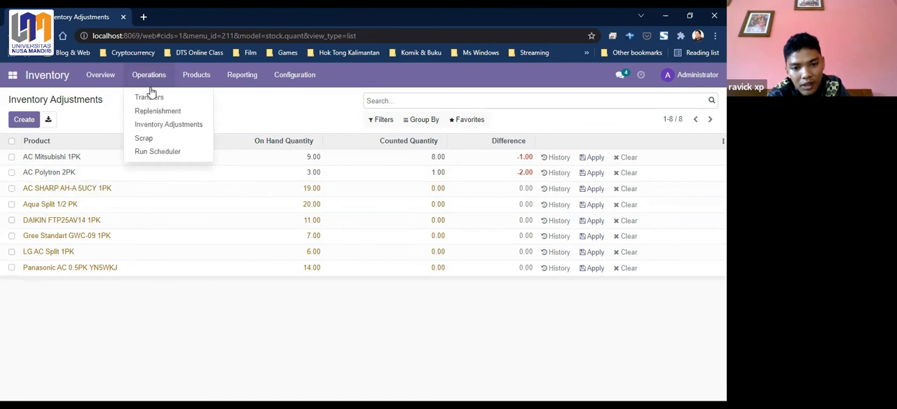
click(153, 140)
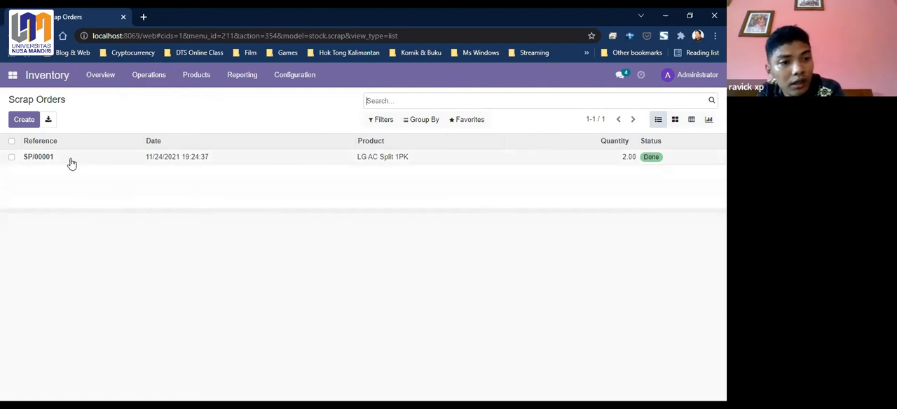
click(22, 123)
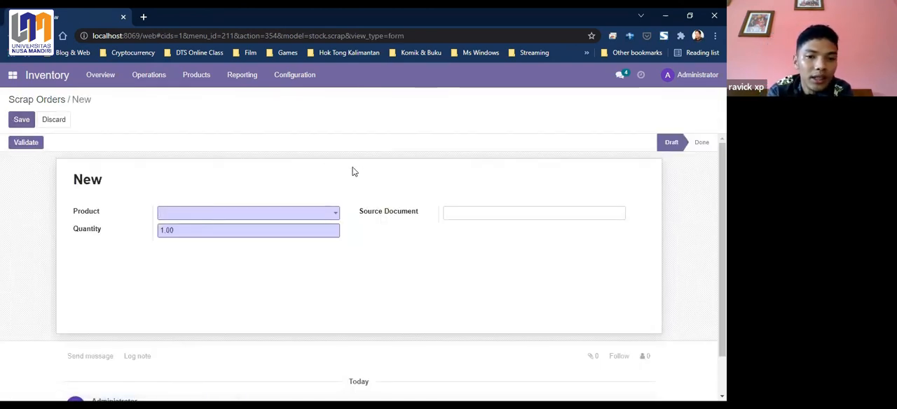
click(336, 220)
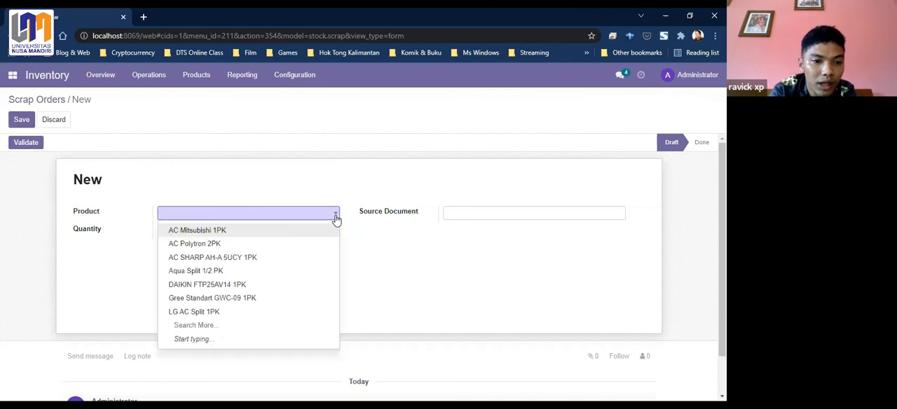
click(204, 285)
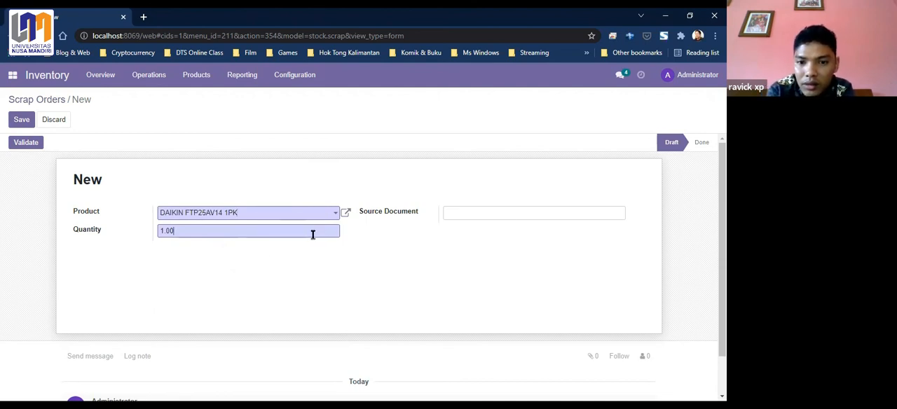
drag(181, 232, 116, 239)
click(265, 255)
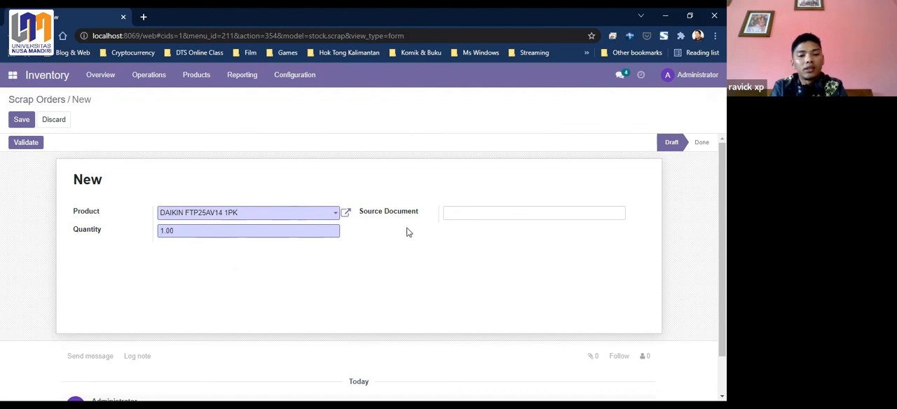
- Give the scrap order the source document 0001/scrap/2021, validate and save it, and return to the scrap orders list
click(462, 215)
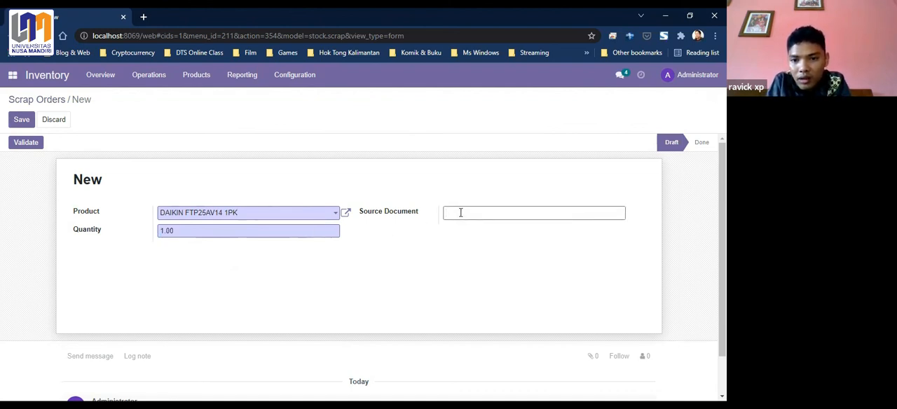
text(0001/scrap/2021)
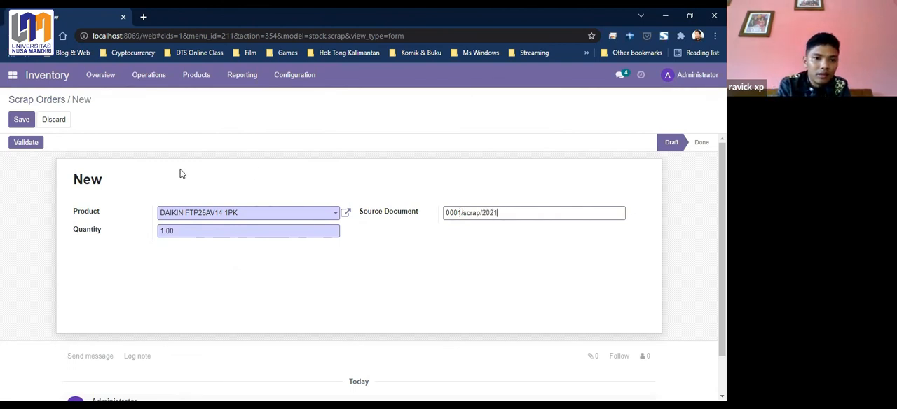
click(26, 143)
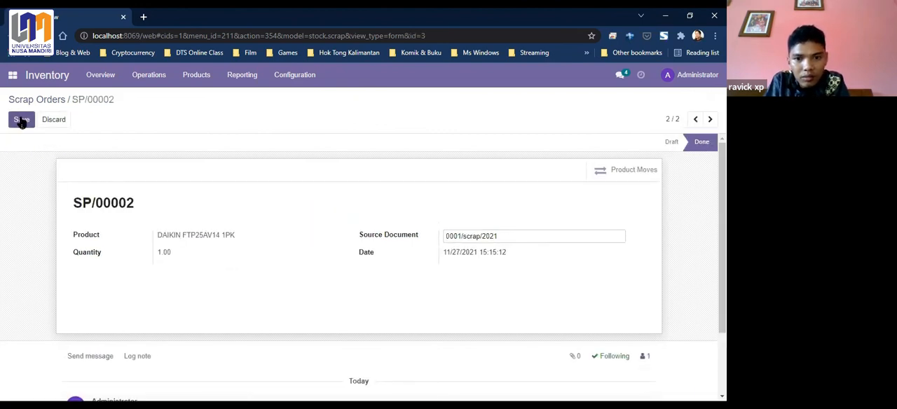
click(20, 120)
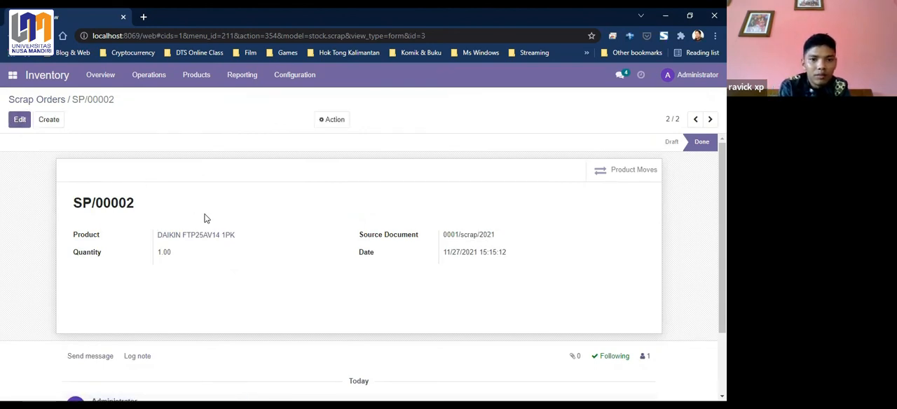
click(37, 99)
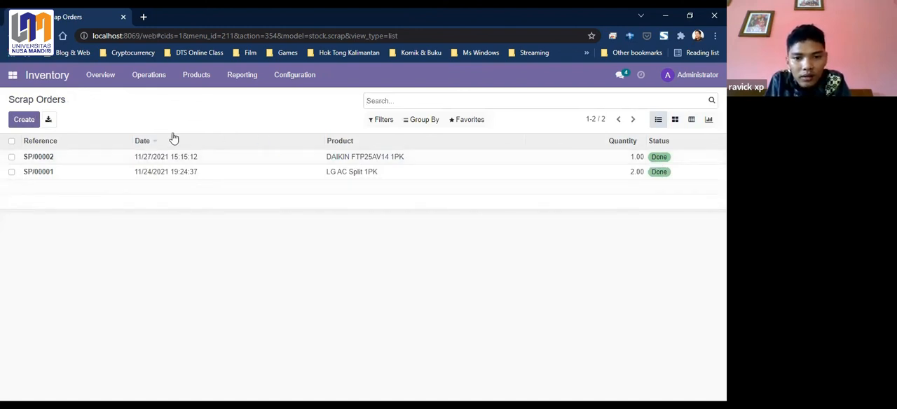
- Open the inventory report and examine the warehouse stock of DAIKIN FTP25AV14 1PK, Aqua Split 1/2 PK and AC SHARP AH-A 5UCY 1PK
click(239, 78)
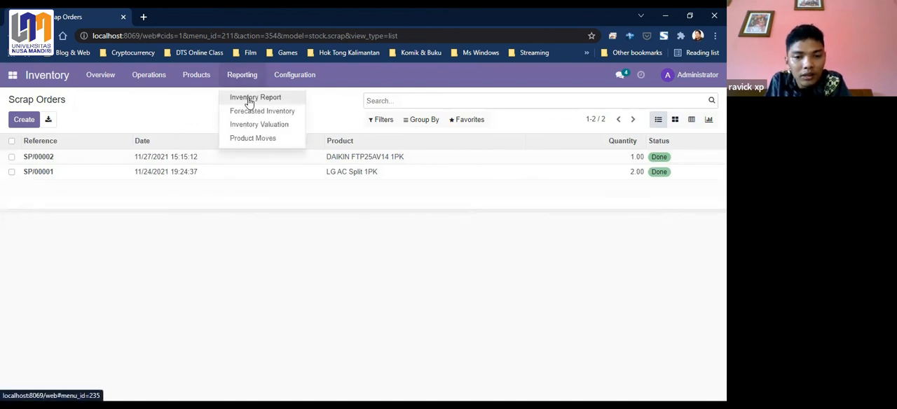
click(248, 99)
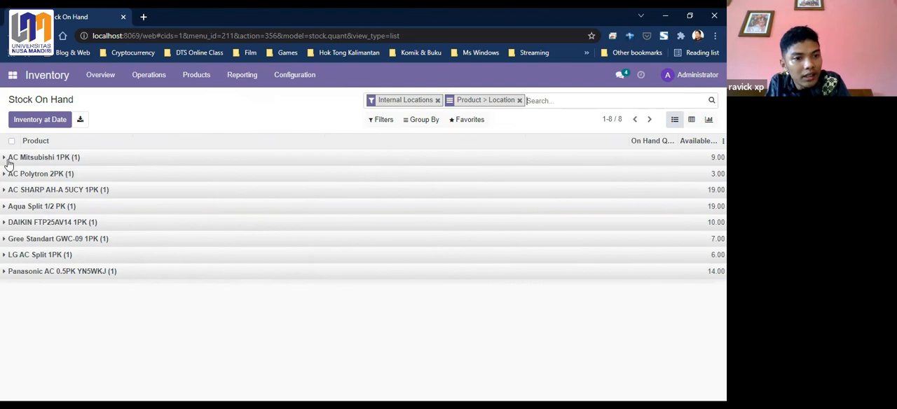
click(5, 223)
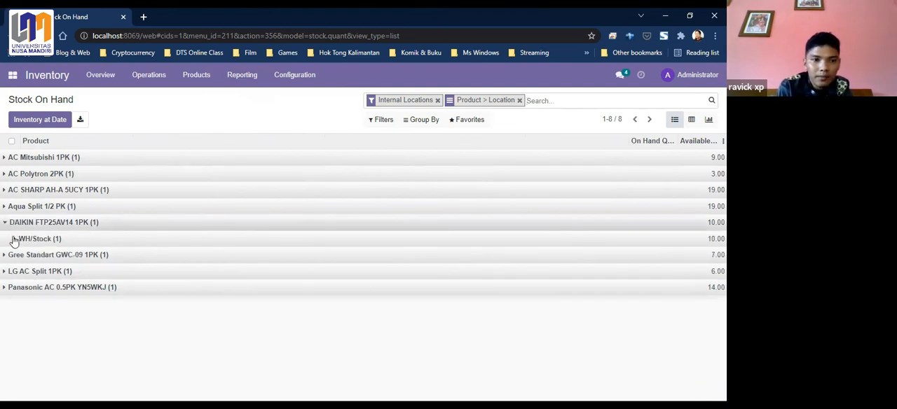
click(14, 240)
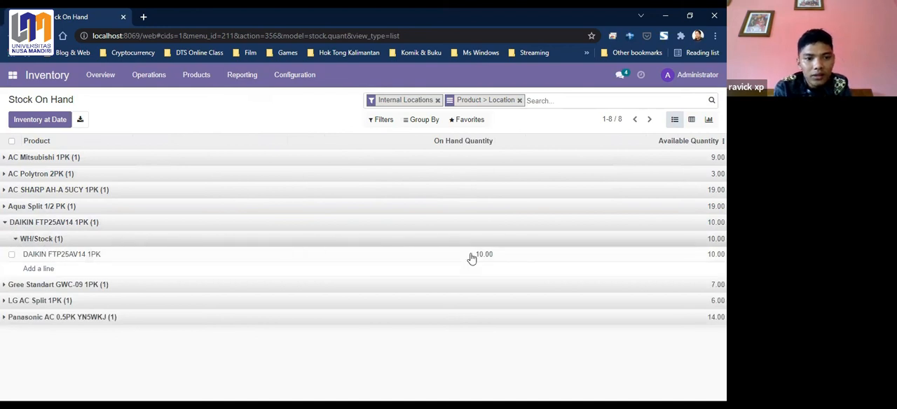
click(6, 207)
click(14, 222)
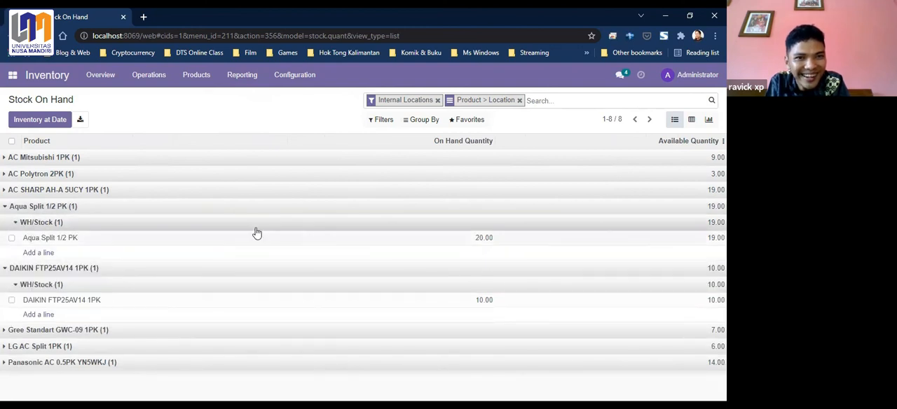
click(5, 194)
click(14, 207)
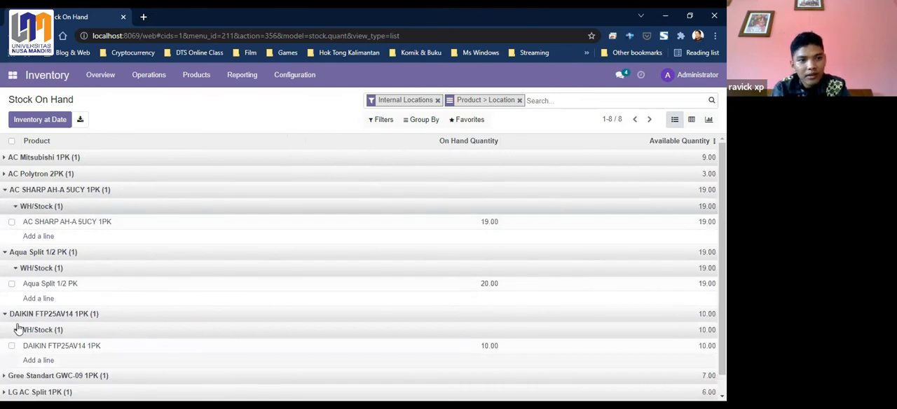
click(101, 76)
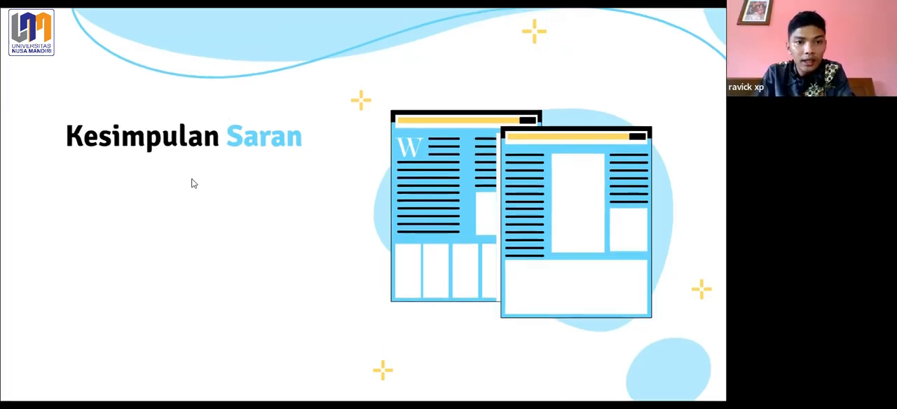
click(190, 187)
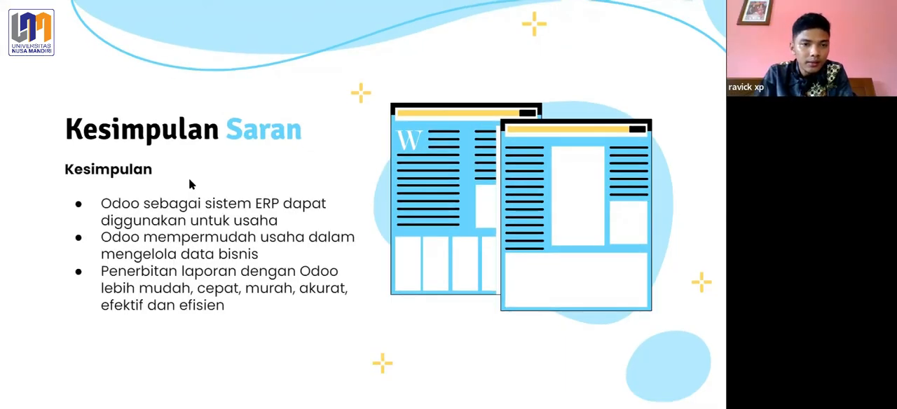